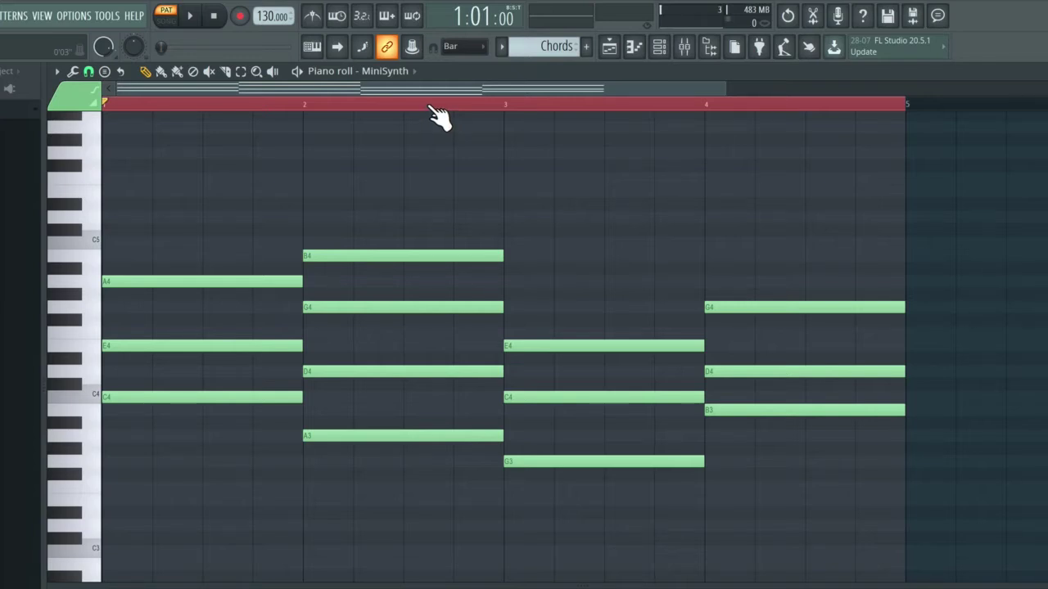
Step: Replace the four-bar time selection with one covering bars 1 and 2, and play back only that range
{"action": "left_click", "coordinate": [428, 105]}
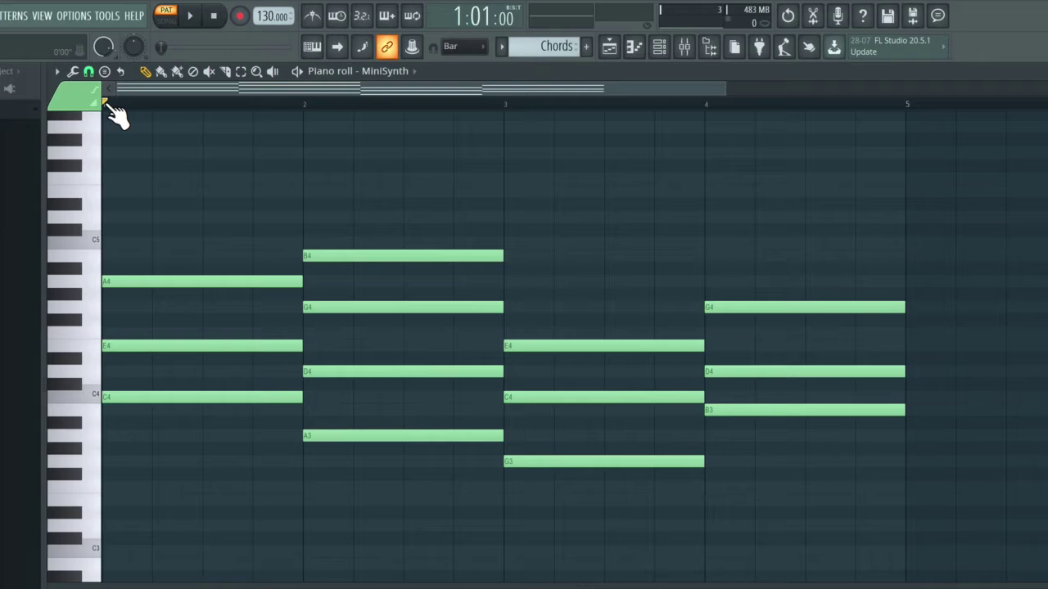
{"action": "left_click_drag", "start_coordinate": [110, 105], "coordinate": [505, 128]}
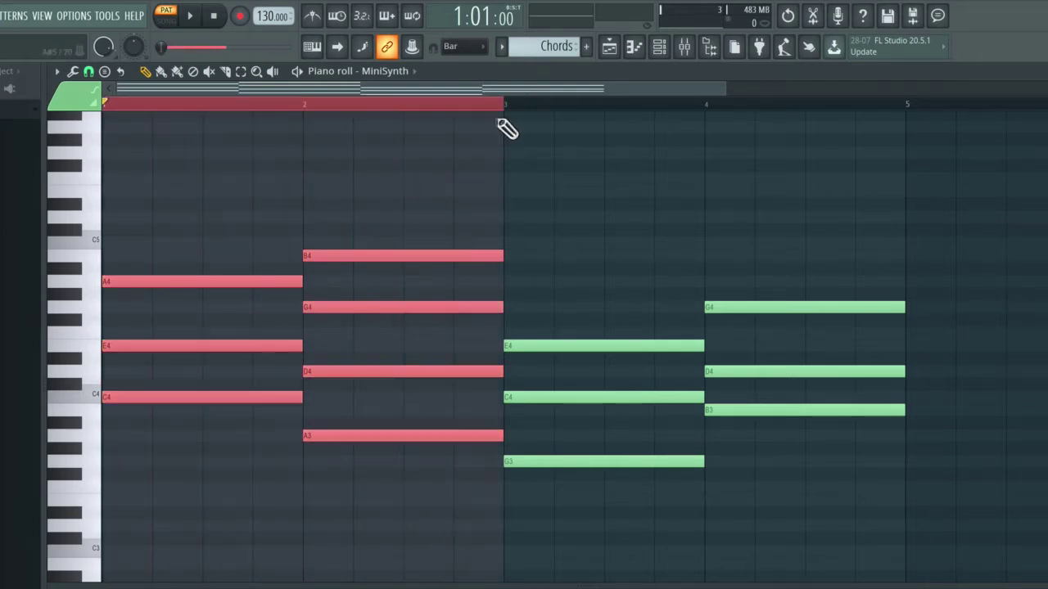
{"action": "left_click", "coordinate": [193, 20]}
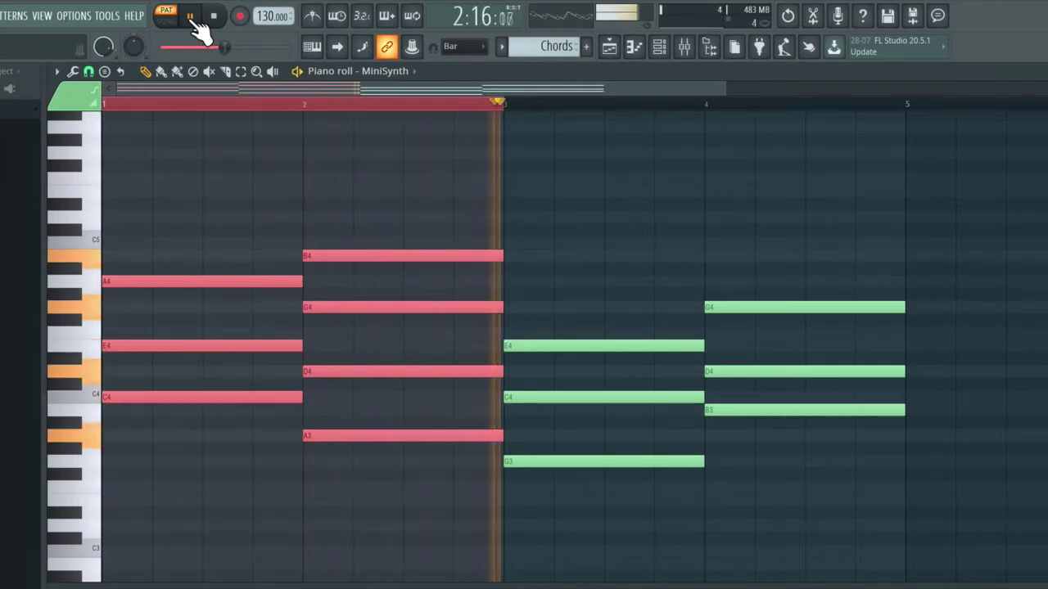
{"action": "left_click", "coordinate": [213, 18]}
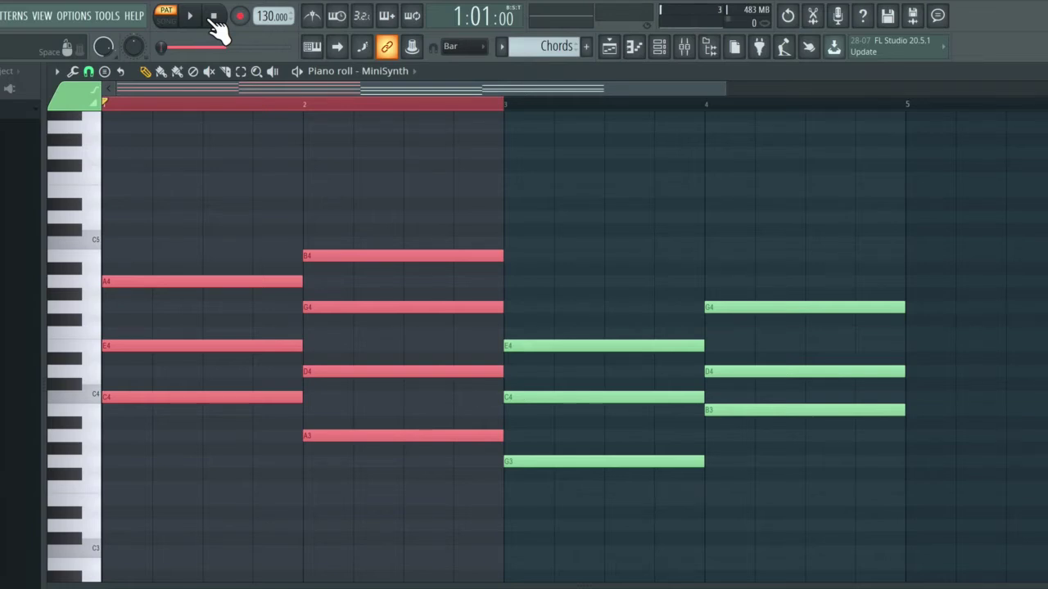
Step: Clear the time selection and play back the whole Chords pattern
{"action": "left_click", "coordinate": [240, 102], "text": "ctrl"}
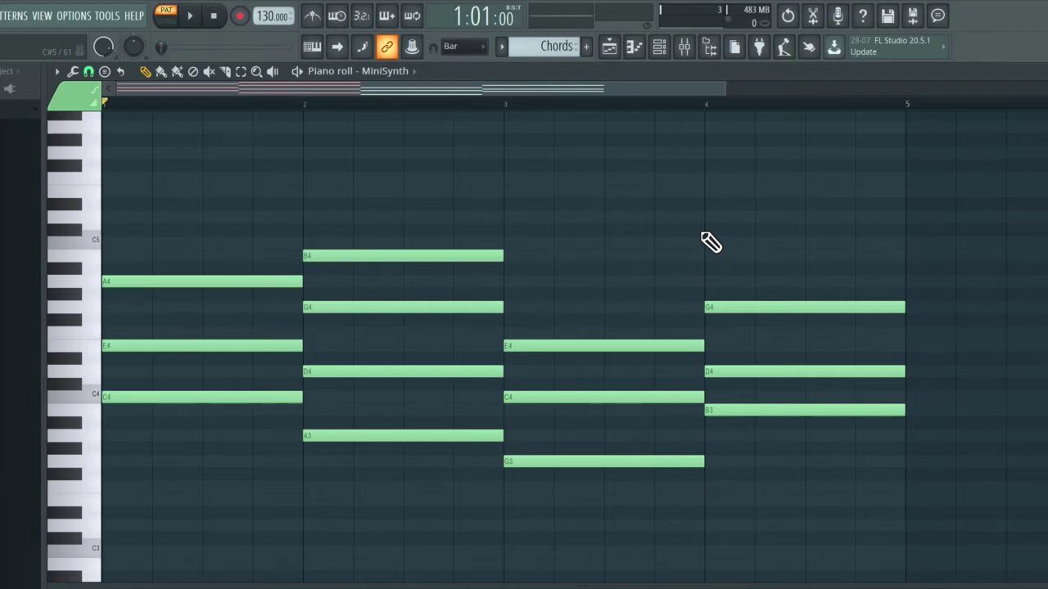
{"action": "key", "text": "space"}
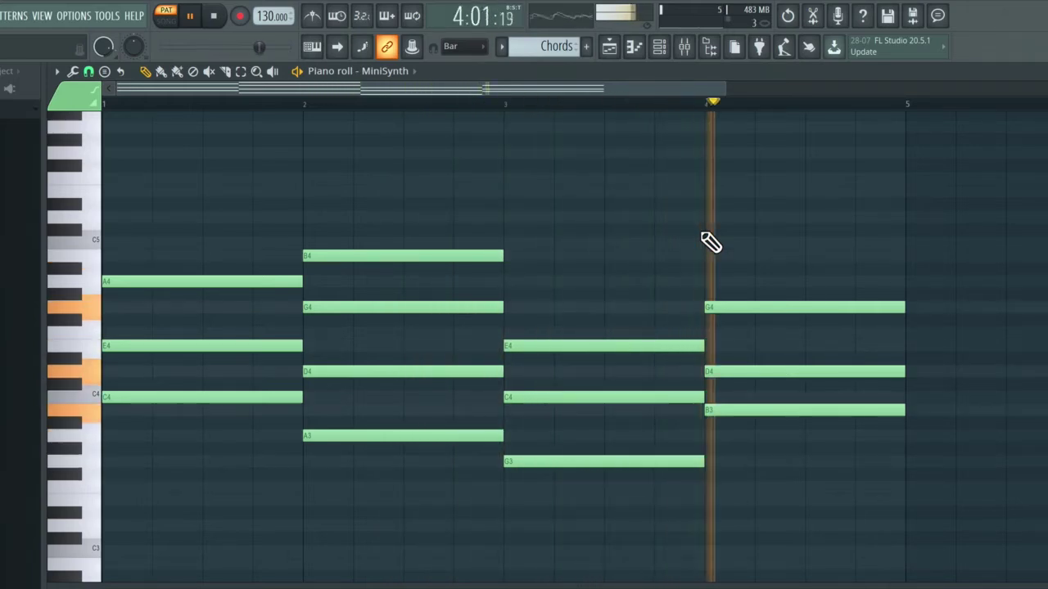
{"action": "key", "text": "space"}
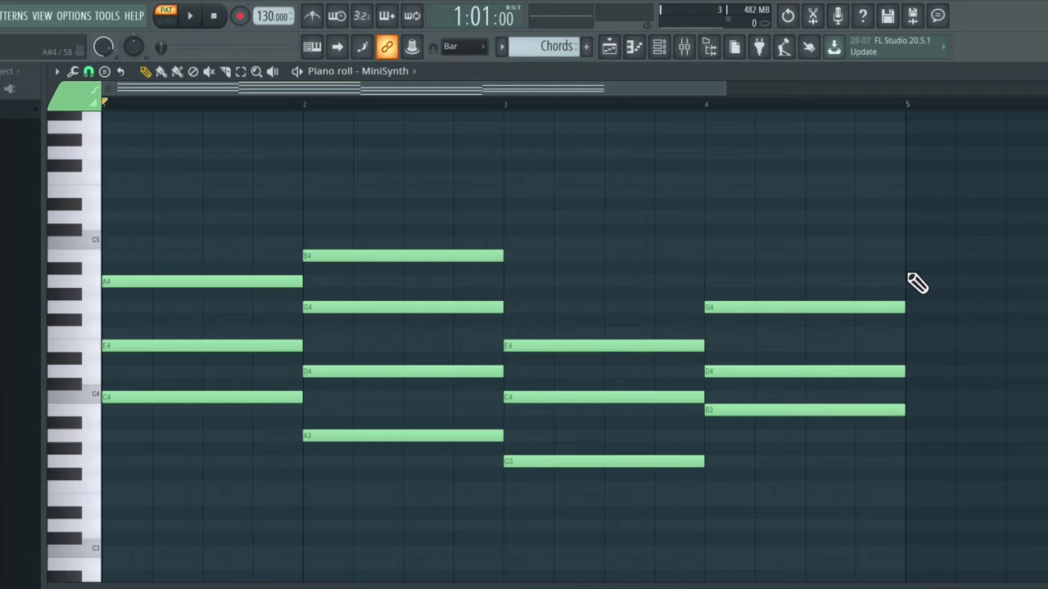
Step: Extend the last chord's G4 note about a quarter bar past the start of bar 5 and play the pattern
{"action": "key", "text": "Page_Up"}
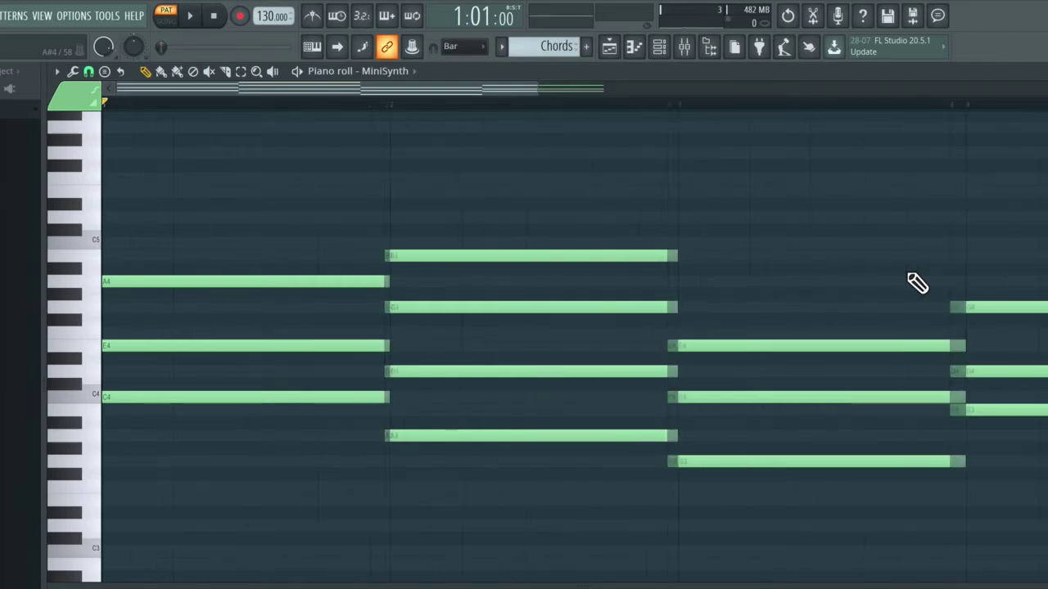
{"action": "scroll", "coordinate": [917, 284], "scroll_direction": "right", "scroll_amount": 5}
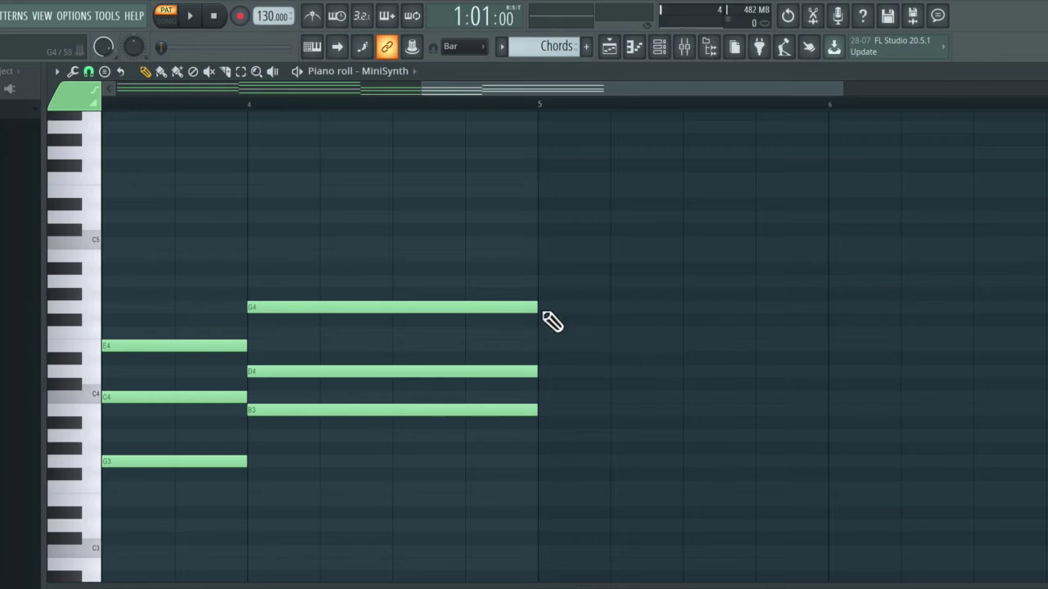
{"action": "left_click_drag", "start_coordinate": [526, 304], "coordinate": [579, 308]}
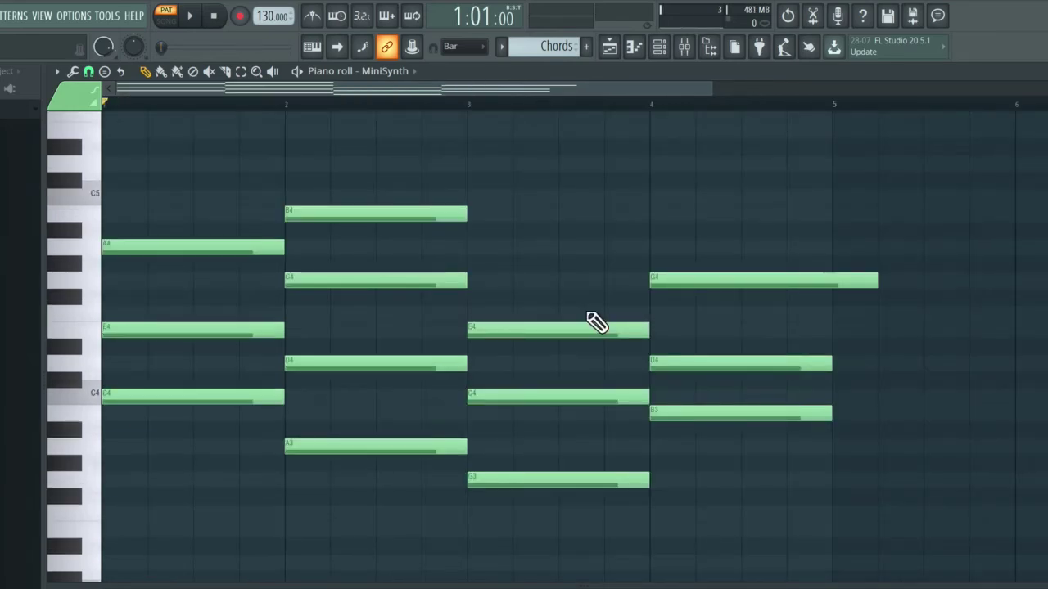
{"action": "scroll", "coordinate": [595, 322], "scroll_direction": "down", "scroll_amount": 1, "text": "ctrl"}
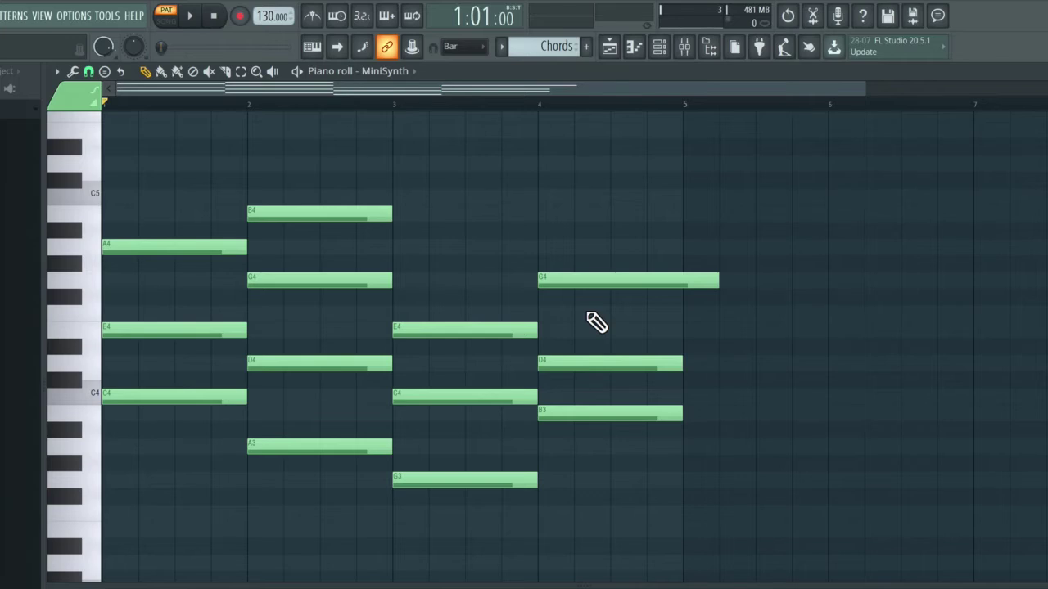
{"action": "key", "text": "space"}
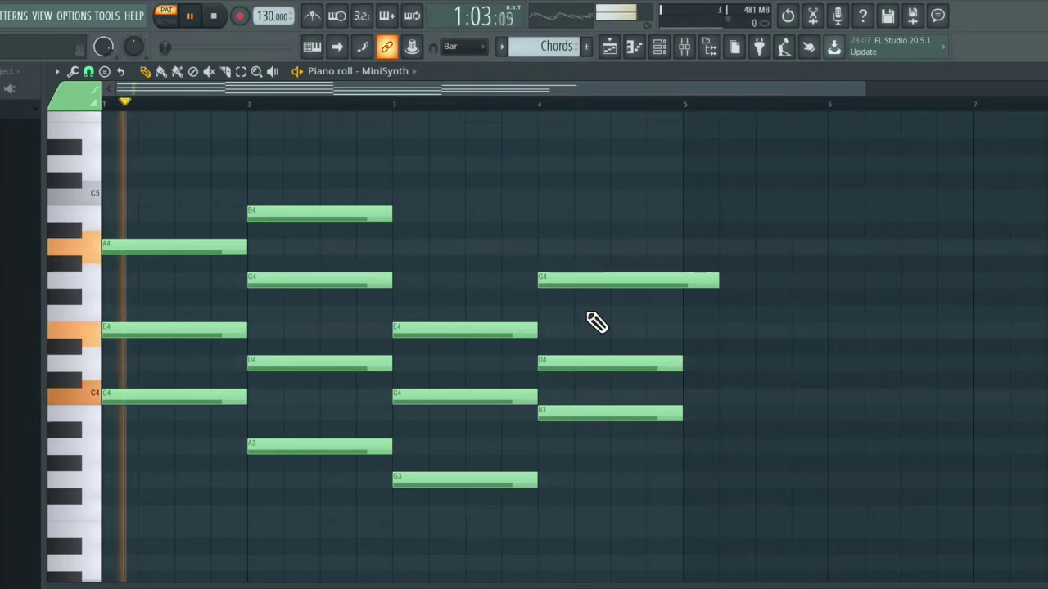
{"action": "key", "text": "space"}
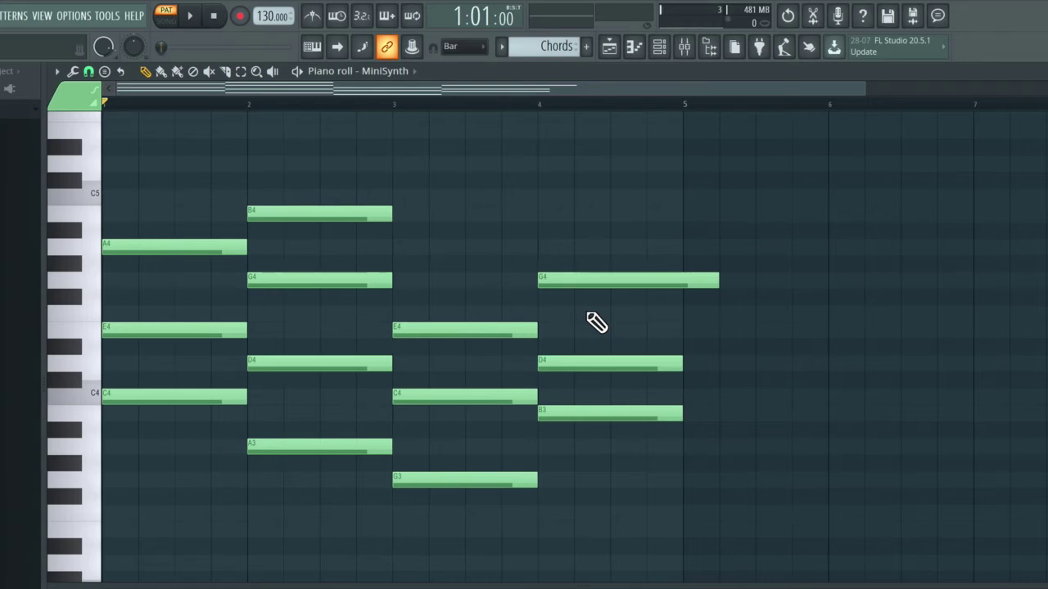
Step: Shorten the last chord's G4 note so it ends slightly before bar 5, and play the pattern
{"action": "scroll", "coordinate": [592, 321], "scroll_direction": "up", "scroll_amount": 1}
{"action": "scroll", "coordinate": [589, 323], "scroll_direction": "right", "scroll_amount": 4}
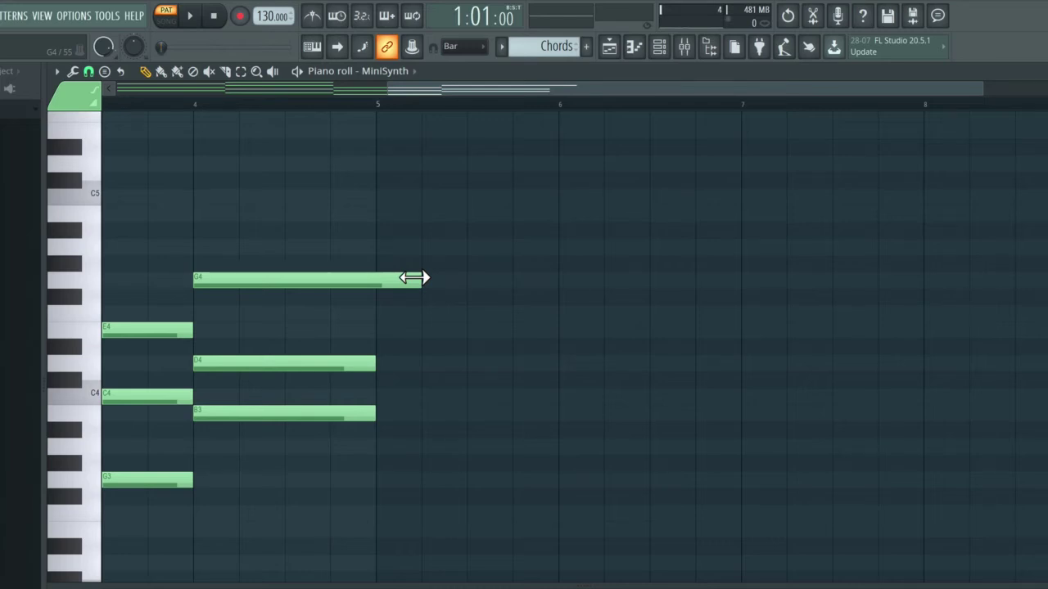
{"action": "left_click_drag", "start_coordinate": [410, 276], "coordinate": [362, 296]}
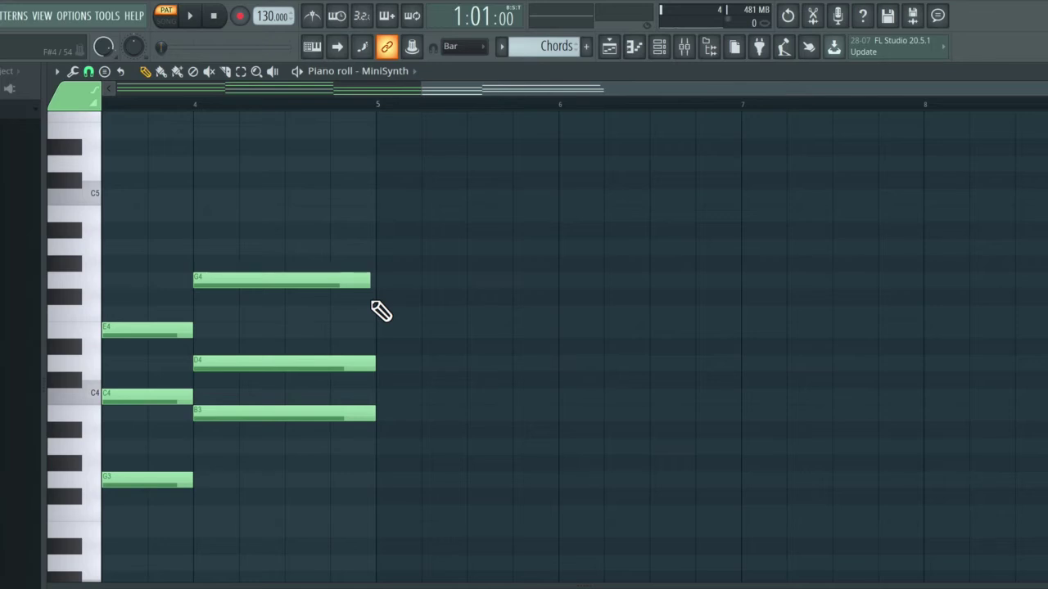
{"action": "key", "text": "space"}
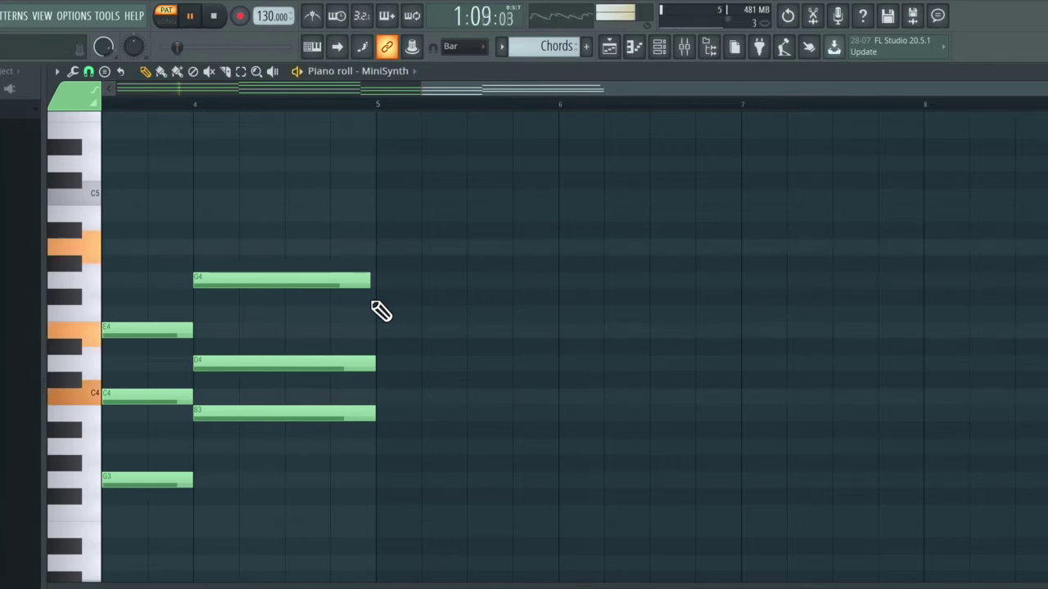
{"action": "scroll", "coordinate": [381, 311], "scroll_direction": "down", "scroll_amount": 5}
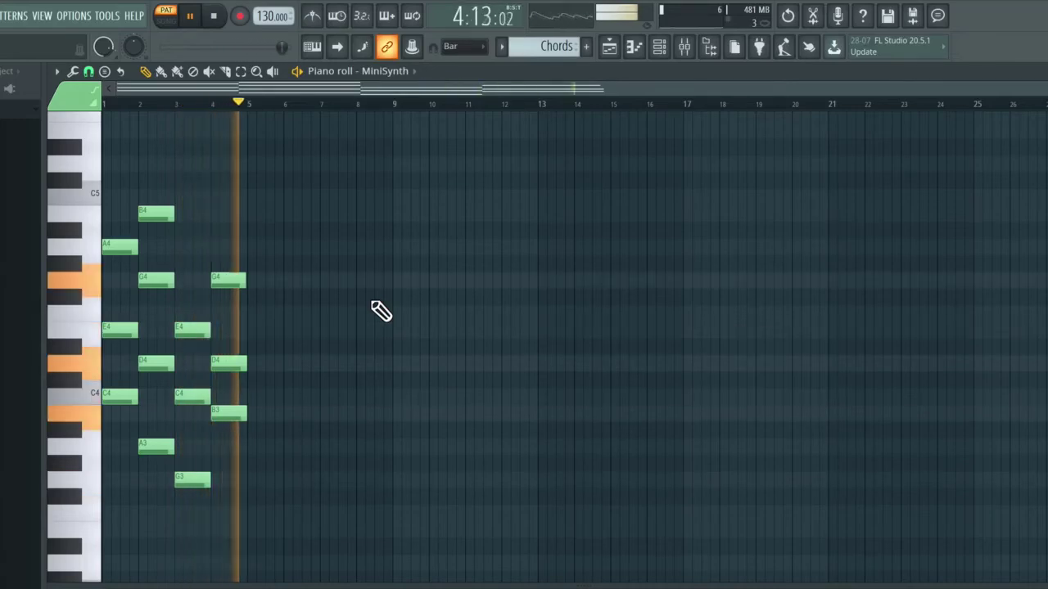
{"action": "key", "text": "space"}
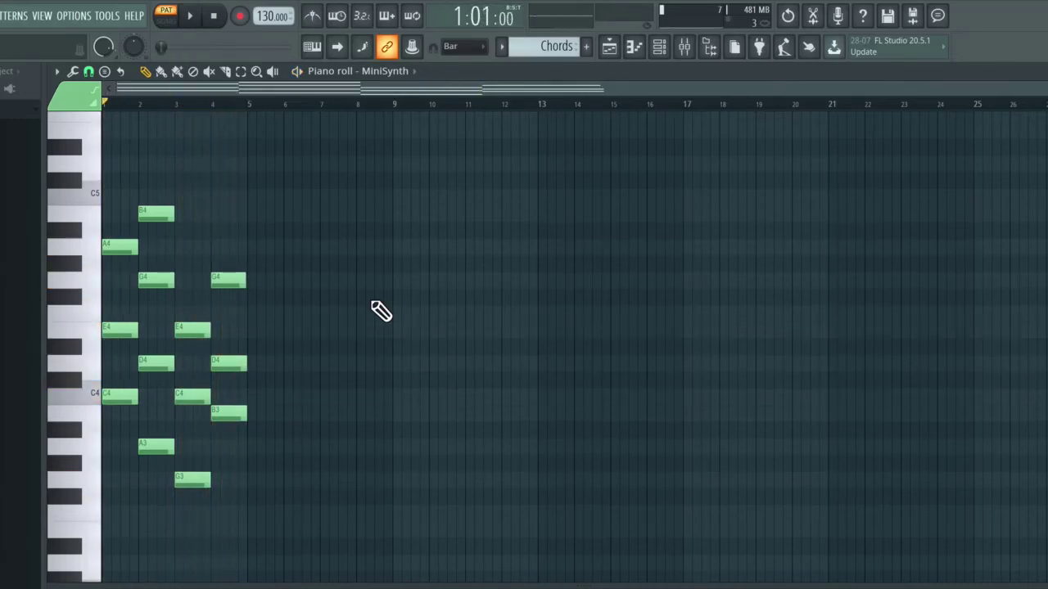
Step: Select all notes, time-stretch them to about half their length so they span two bars, and play the deselected result
{"action": "scroll", "coordinate": [381, 311], "scroll_direction": "up", "scroll_amount": 5}
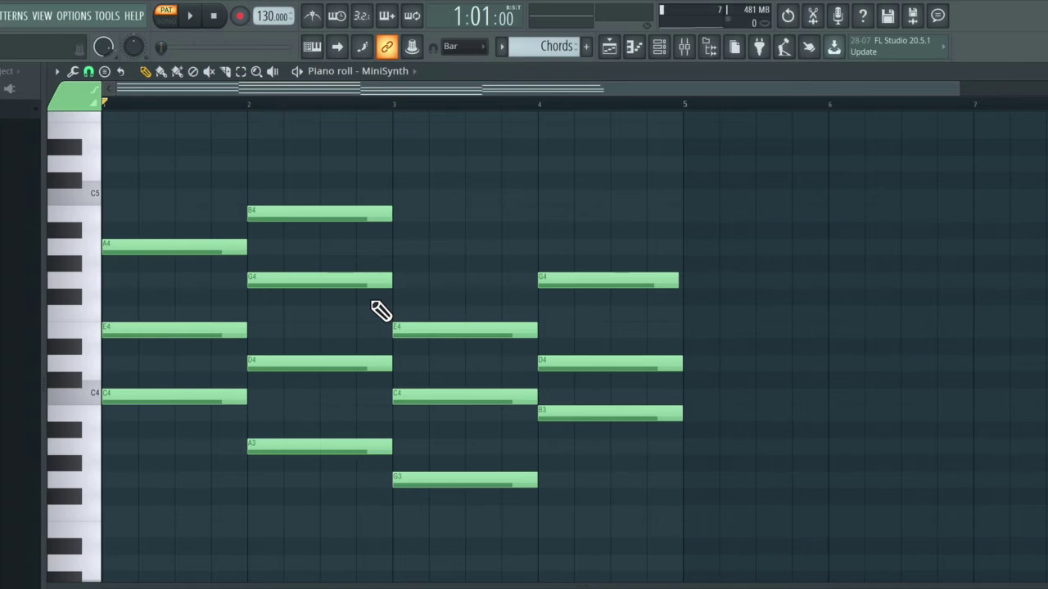
{"action": "key", "text": "ctrl+a"}
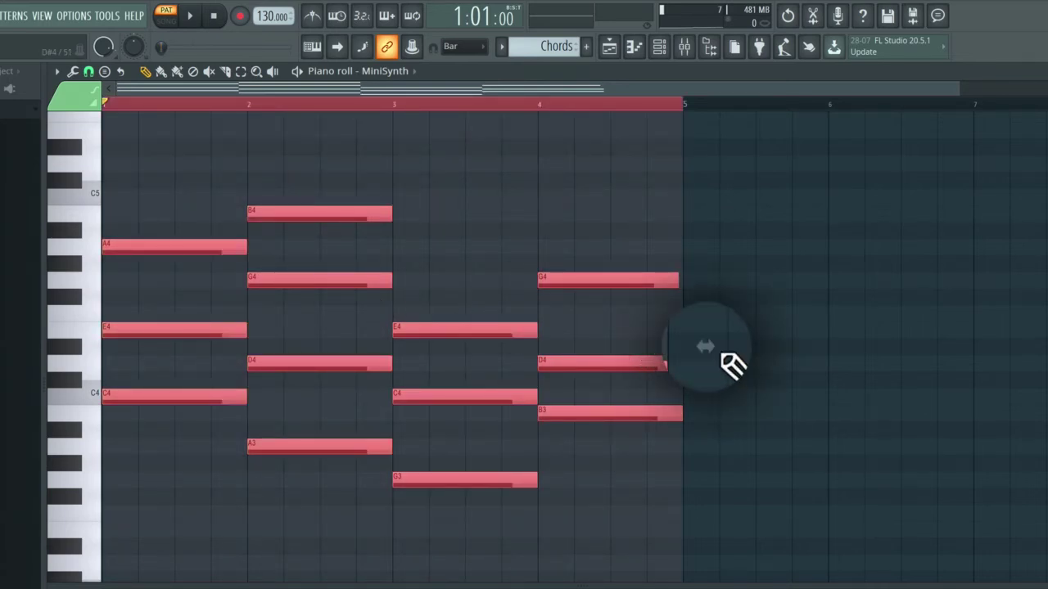
{"action": "left_click_drag", "start_coordinate": [706, 343], "coordinate": [416, 401]}
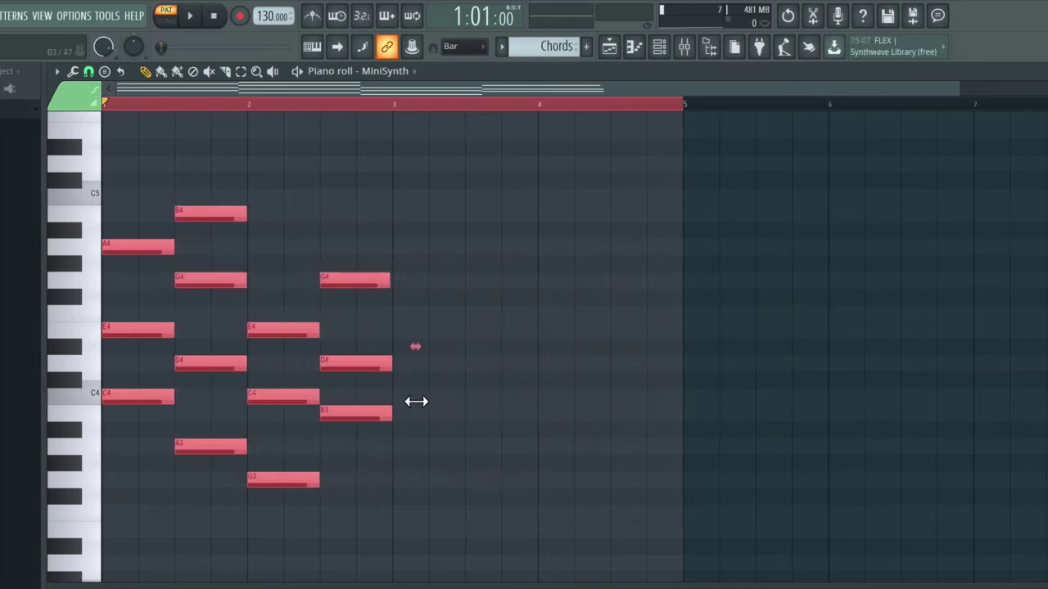
{"action": "mouse_move", "coordinate": [412, 346]}
{"action": "left_mouse_down"}
{"action": "mouse_move", "coordinate": [819, 394]}
{"action": "mouse_move", "coordinate": [1011, 376]}
{"action": "mouse_move", "coordinate": [1047, 356]}
{"action": "mouse_move", "coordinate": [284, 482]}
{"action": "mouse_move", "coordinate": [178, 482]}
{"action": "left_mouse_up"}
{"action": "scroll", "coordinate": [252, 420], "scroll_direction": "left", "scroll_amount": 3}
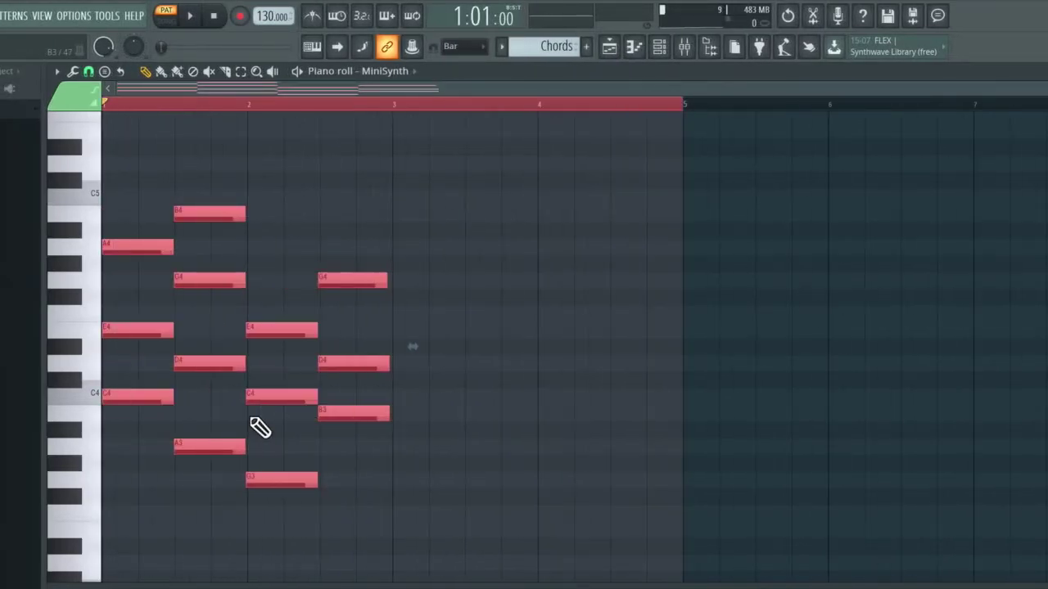
{"action": "left_click", "coordinate": [257, 103]}
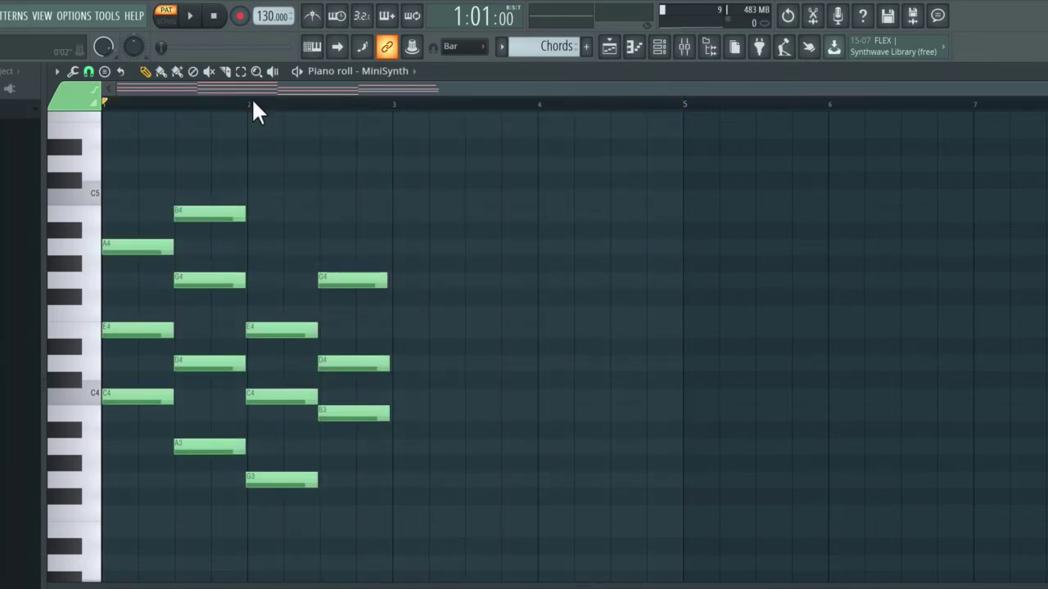
{"action": "key", "text": "space"}
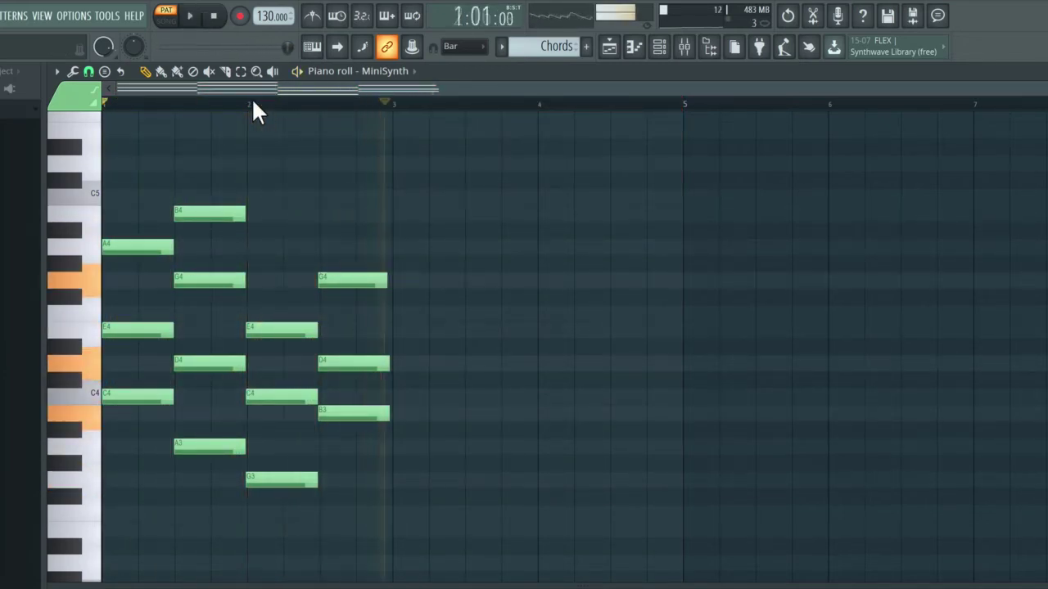
{"action": "key", "text": "space"}
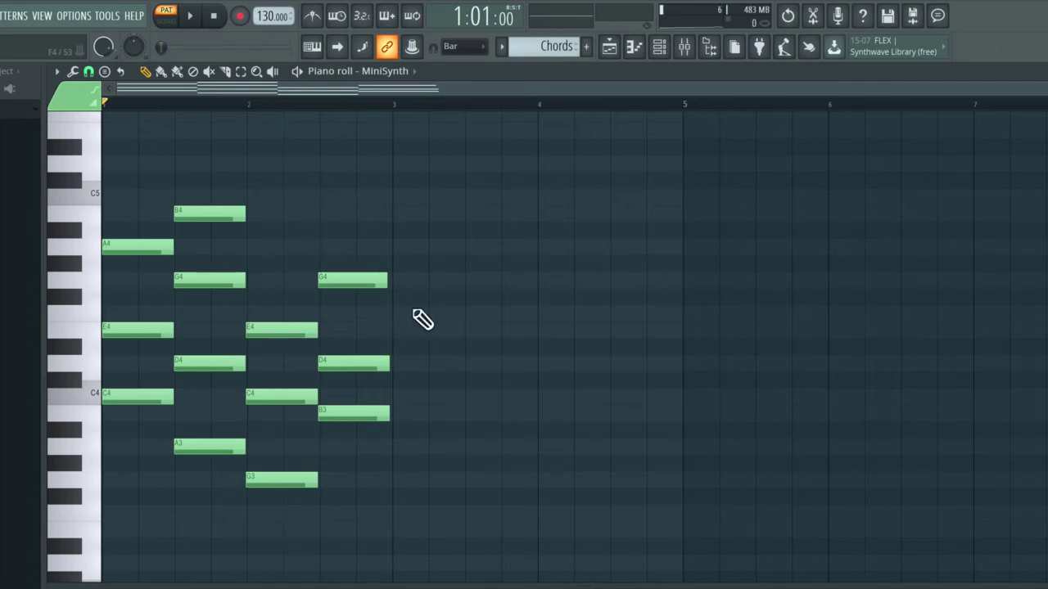
Step: Undo the time-stretching of the chords and deselect all notes
{"action": "key", "text": "ctrl+z"}
{"action": "key", "text": "ctrl+z"}
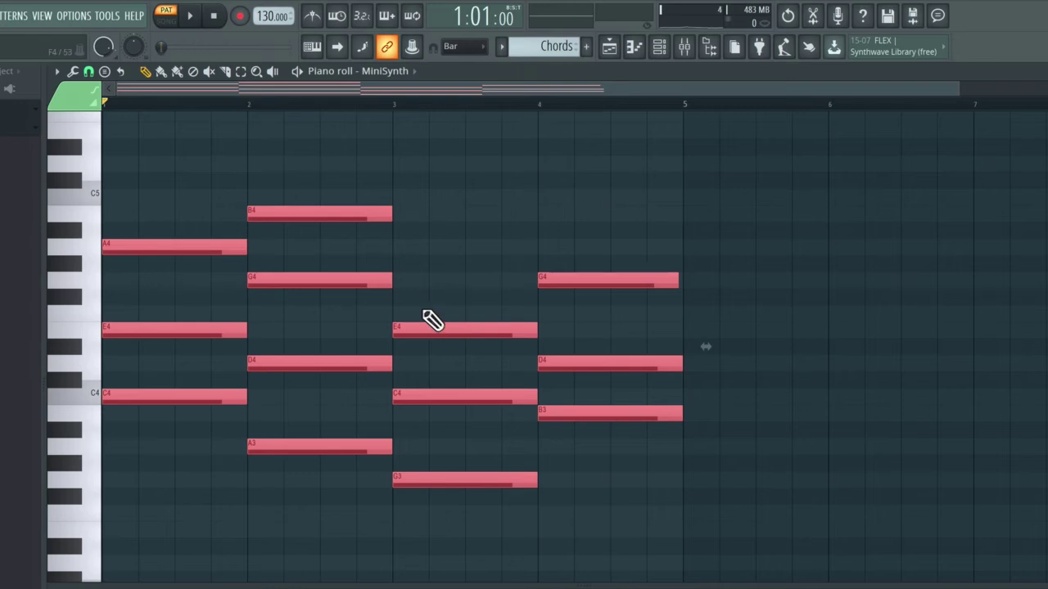
{"action": "key", "text": "ctrl+d"}
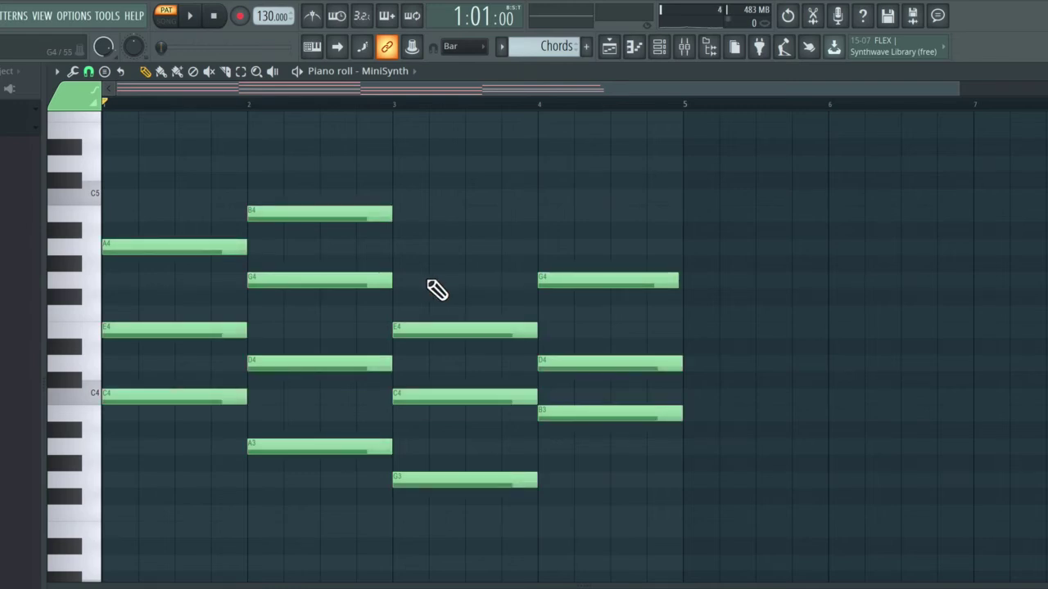
Step: Set the piano roll's key labels to show all notes
{"action": "scroll", "coordinate": [436, 290], "scroll_direction": "down", "scroll_amount": 2}
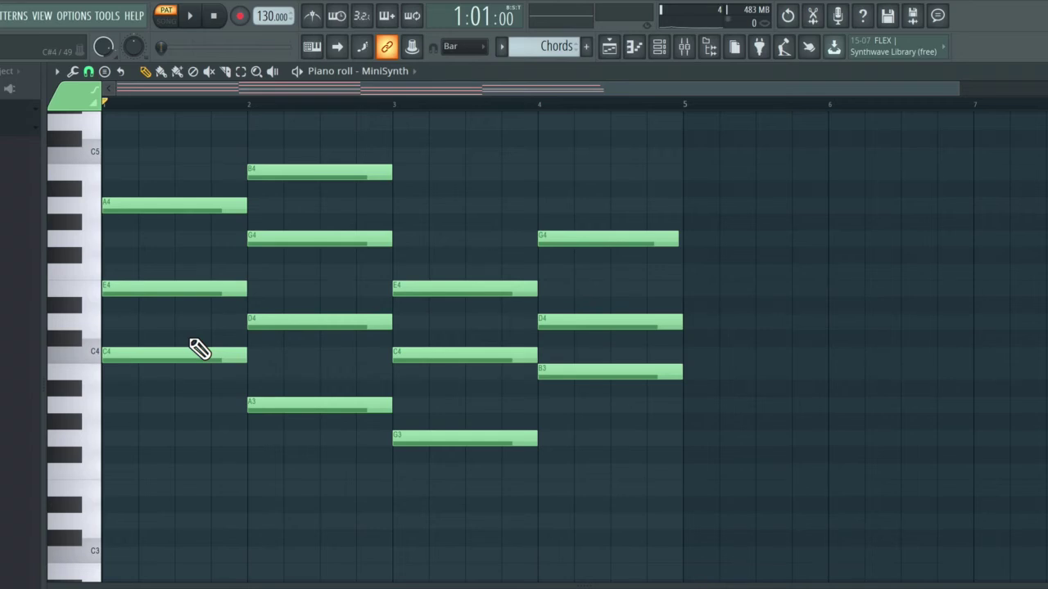
{"action": "left_click", "coordinate": [55, 72]}
{"action": "mouse_move", "coordinate": [93, 147]}
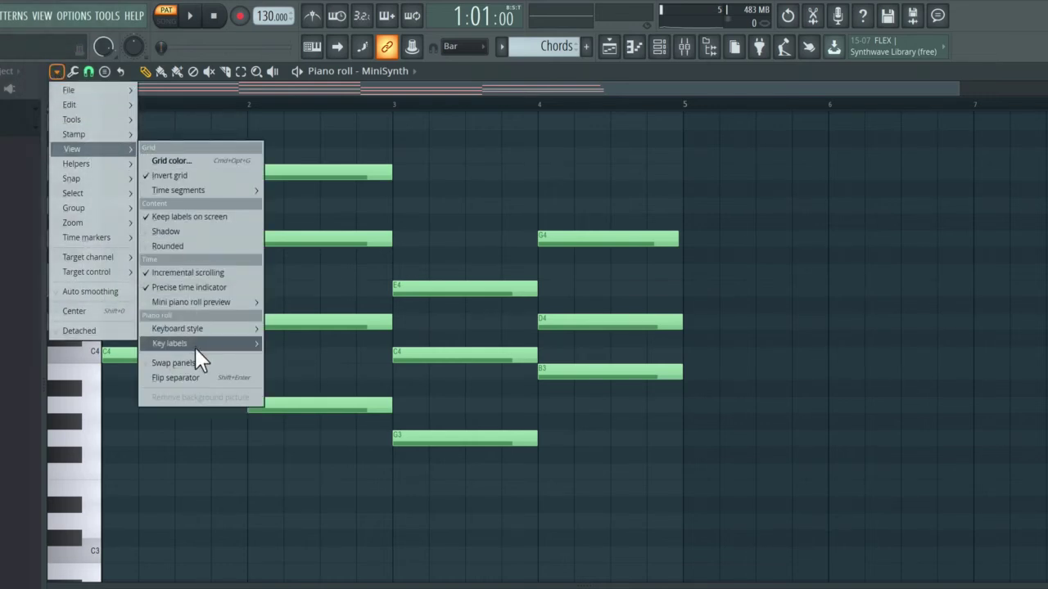
{"action": "mouse_move", "coordinate": [196, 345]}
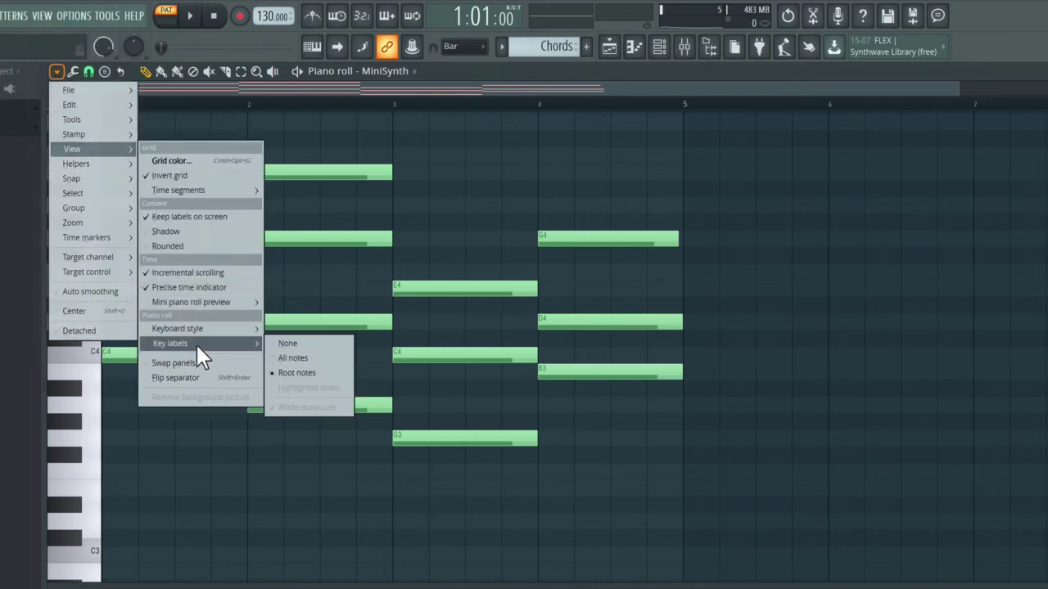
{"action": "left_click", "coordinate": [292, 358]}
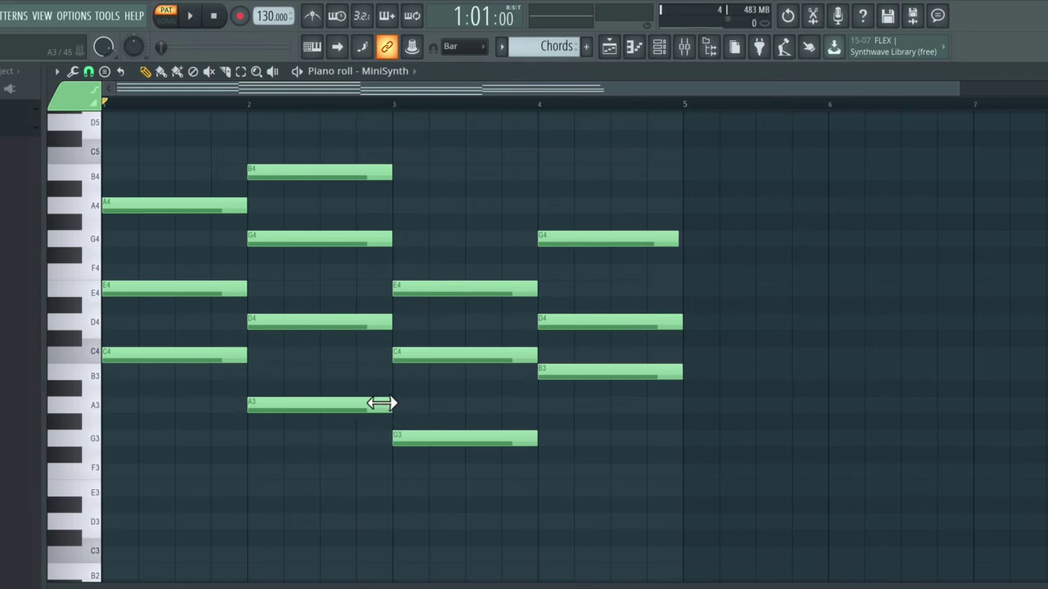
Step: Enable resizing notes from the left in the piano roll
{"action": "mouse_move", "coordinate": [381, 402]}
{"action": "left_mouse_down"}
{"action": "mouse_move", "coordinate": [351, 402]}
{"action": "mouse_move", "coordinate": [368, 402]}
{"action": "left_mouse_up"}
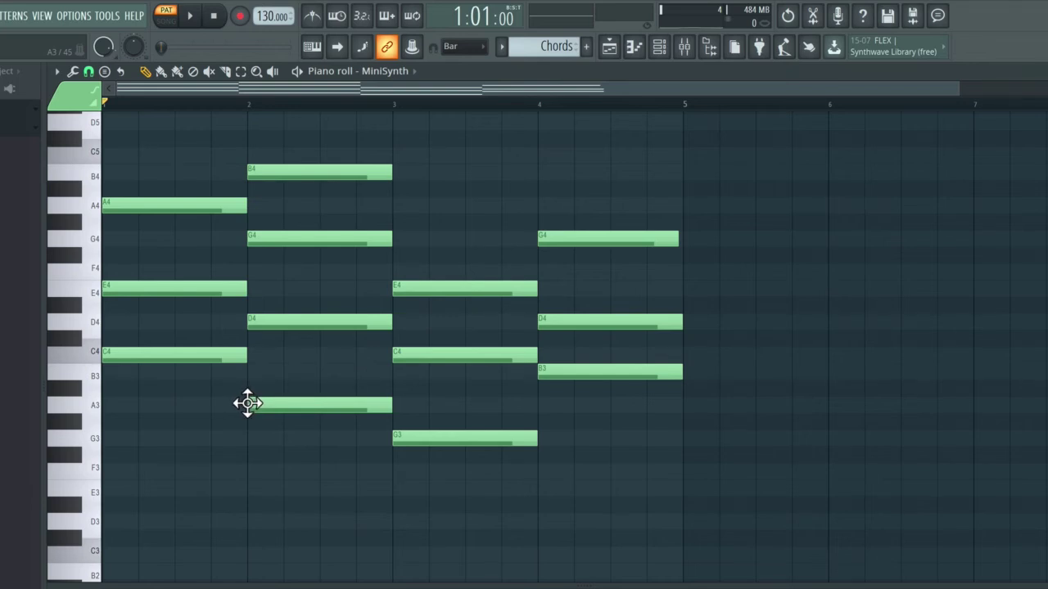
{"action": "left_click", "coordinate": [56, 72]}
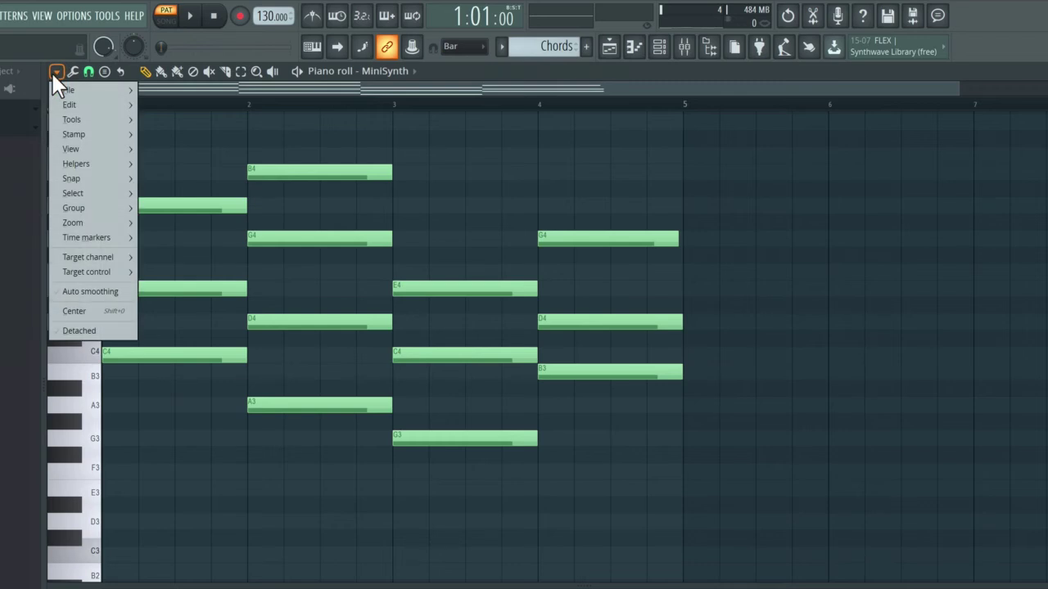
{"action": "mouse_move", "coordinate": [90, 102]}
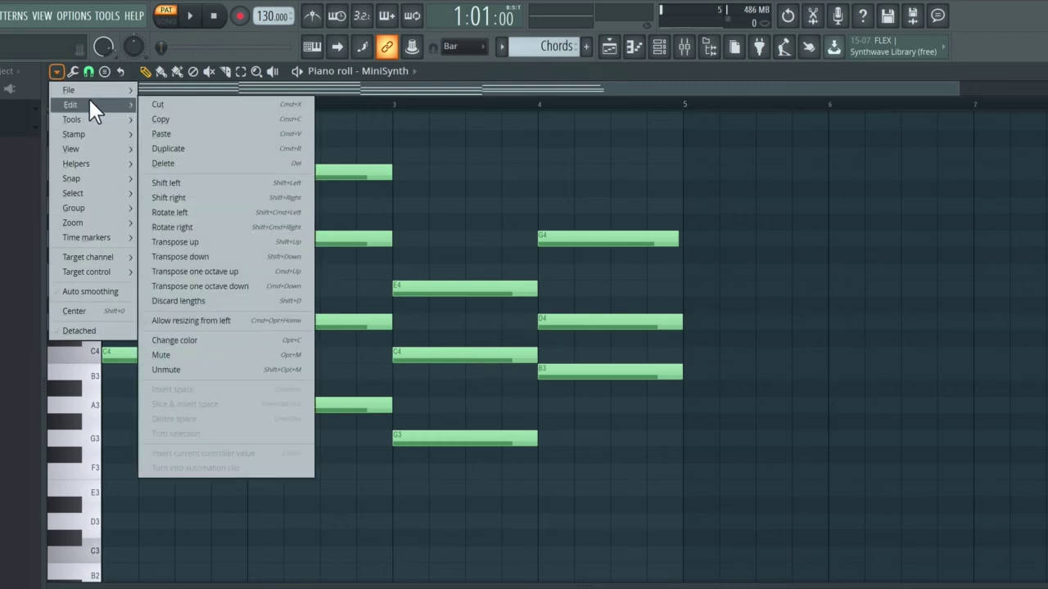
{"action": "left_click", "coordinate": [247, 320]}
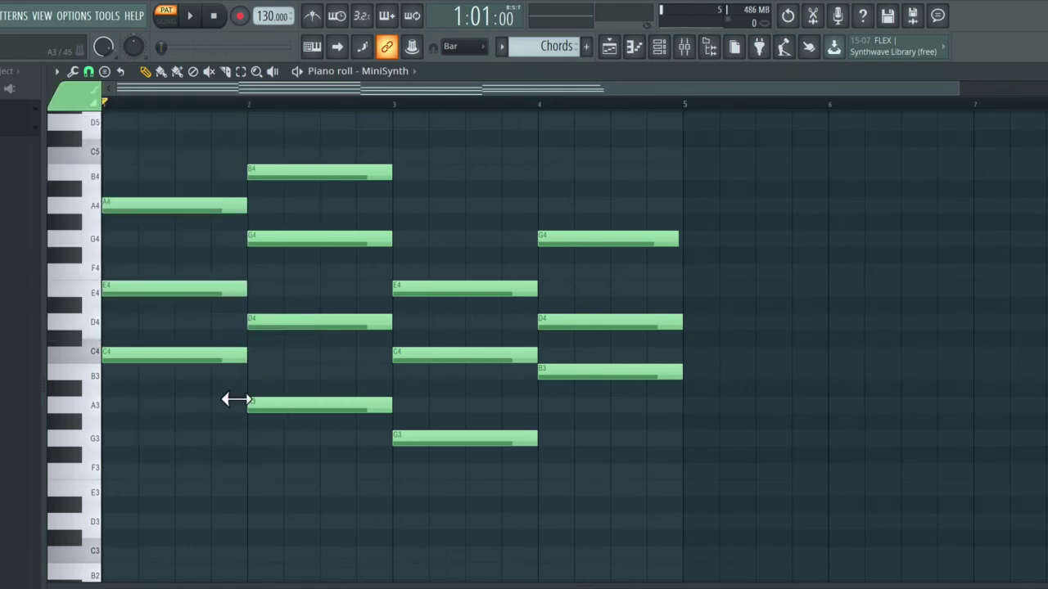
{"action": "left_click_drag", "start_coordinate": [238, 402], "coordinate": [259, 419]}
{"action": "left_click_drag", "start_coordinate": [388, 403], "coordinate": [394, 426]}
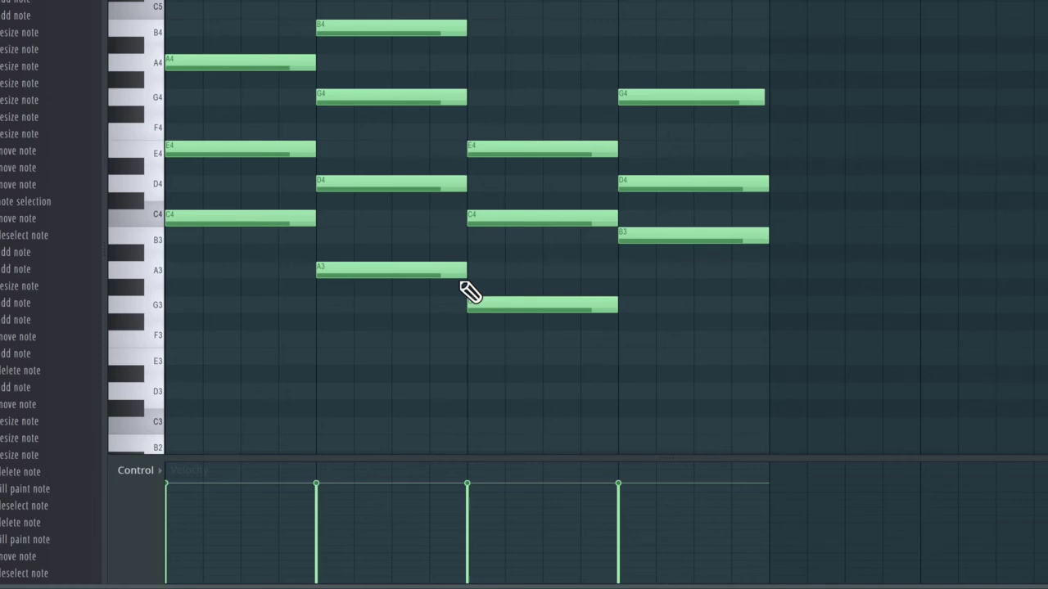
Step: Lower the velocity of the first chord's C4 note to just over half and its E4 note to about 70 percent
{"action": "left_click", "coordinate": [228, 217]}
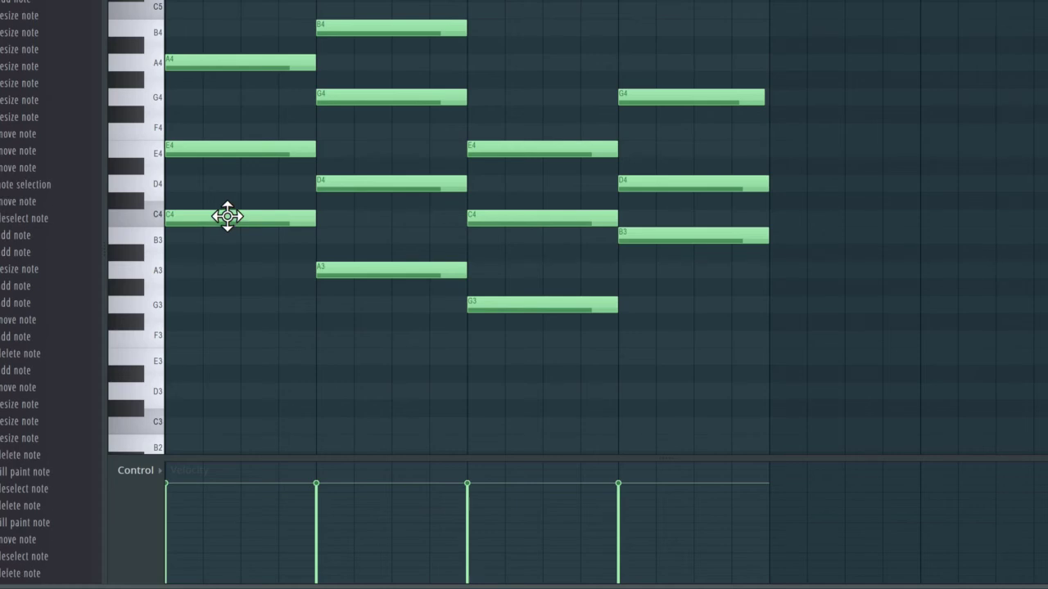
{"action": "left_click_drag", "start_coordinate": [234, 243], "coordinate": [234, 206]}
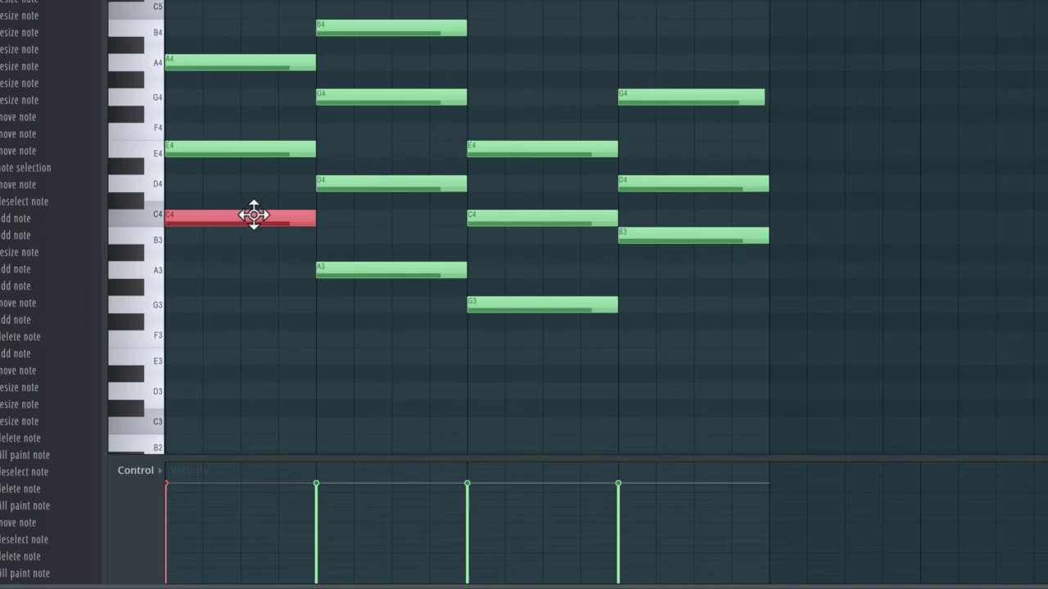
{"action": "scroll", "coordinate": [271, 259], "scroll_direction": "up", "scroll_amount": 3}
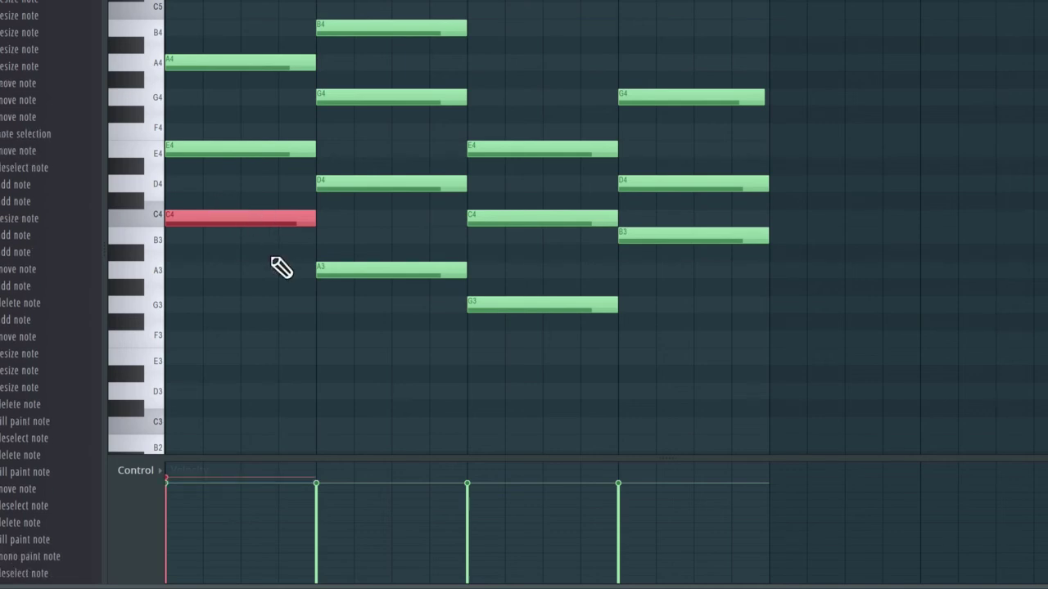
{"action": "scroll", "coordinate": [281, 268], "scroll_direction": "down", "scroll_amount": 5}
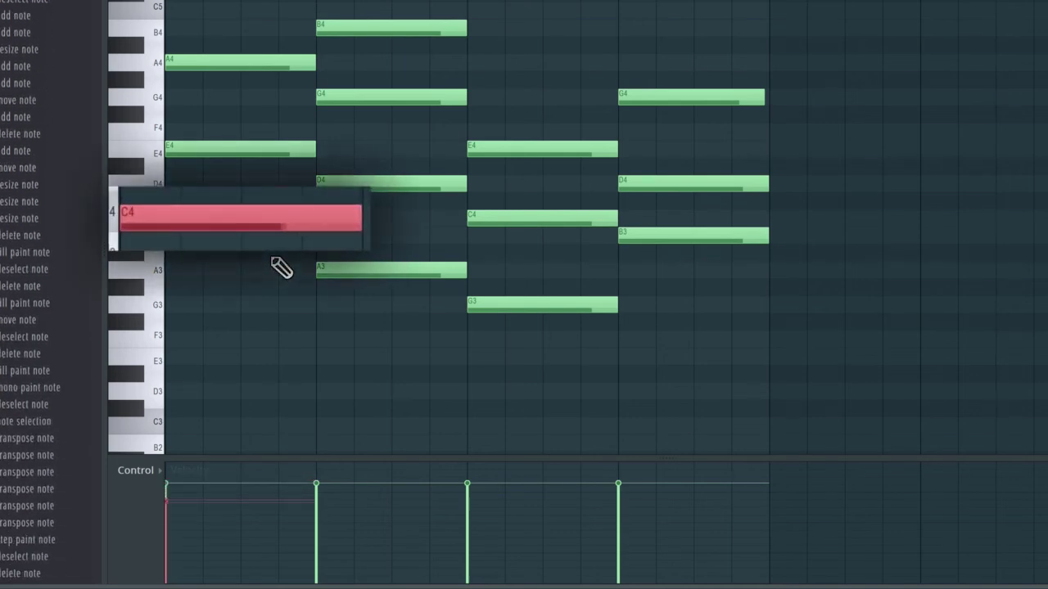
{"action": "scroll", "coordinate": [280, 268], "scroll_direction": "down", "scroll_amount": 1}
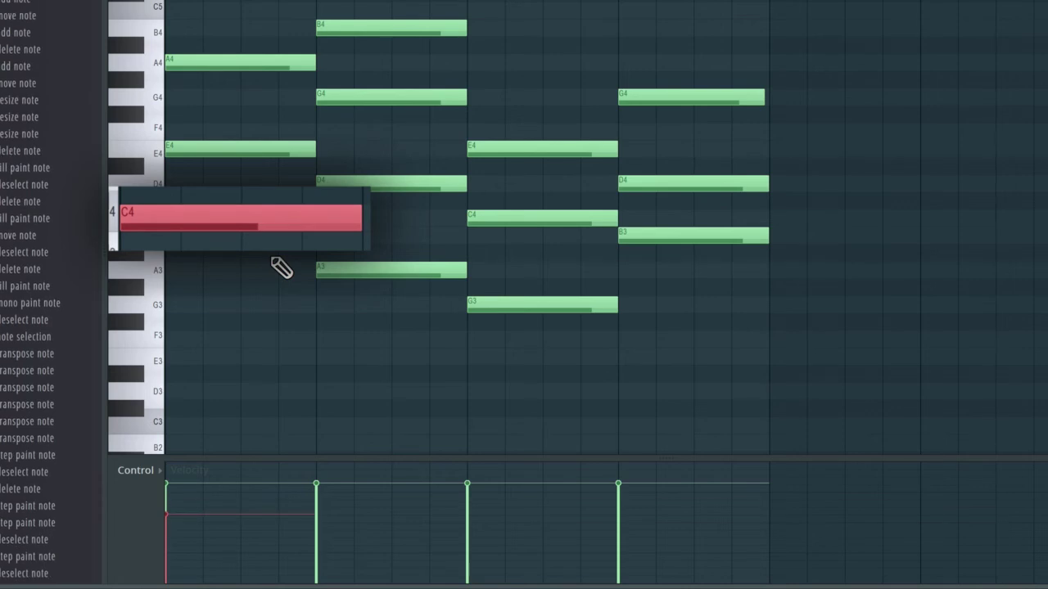
{"action": "left_click_drag", "start_coordinate": [243, 192], "coordinate": [239, 124]}
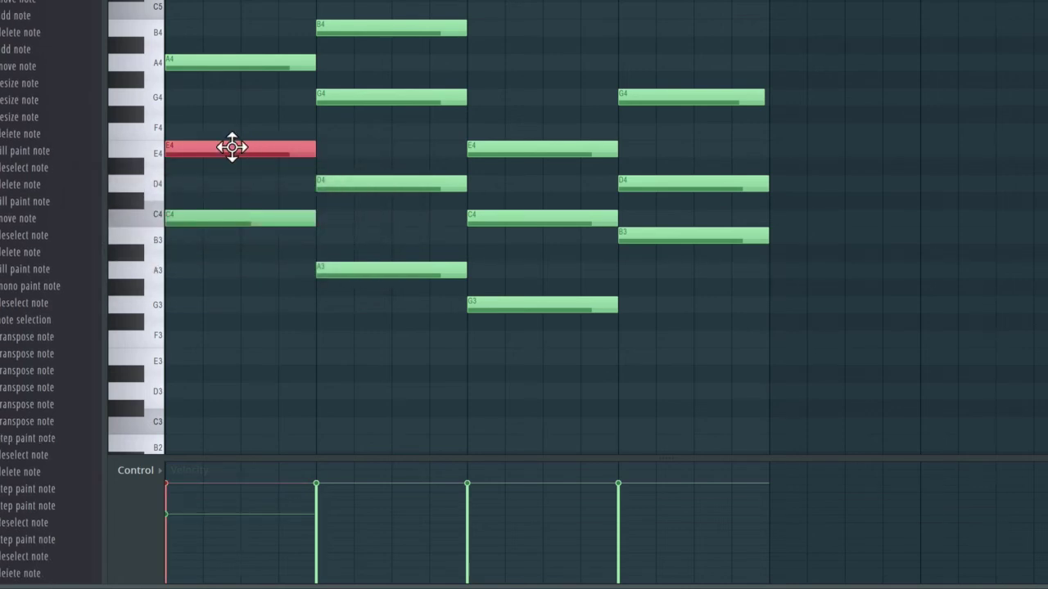
{"action": "scroll", "coordinate": [232, 147], "scroll_direction": "down", "scroll_amount": 5}
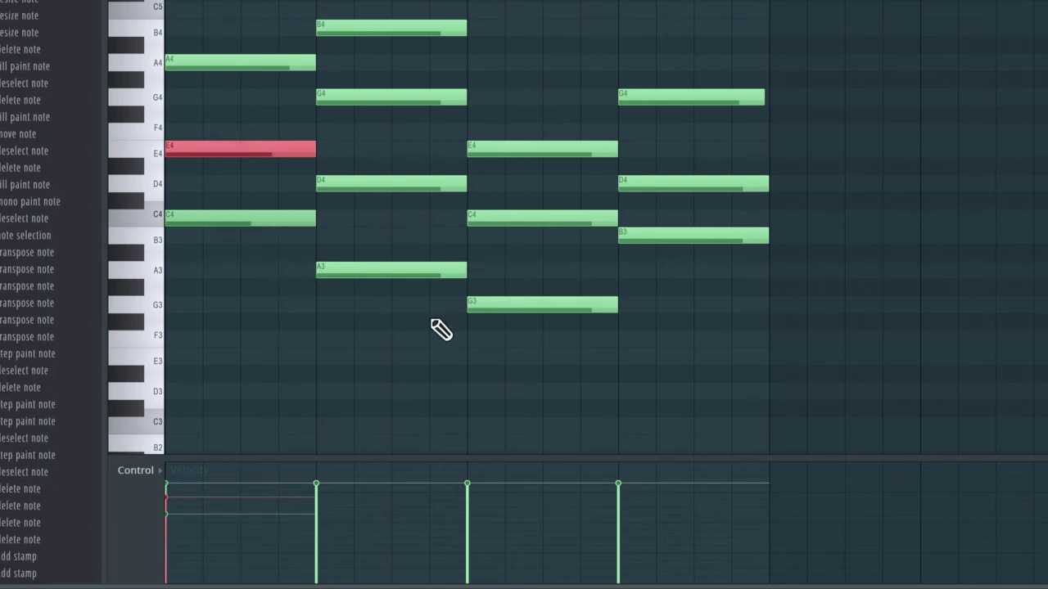
Step: Select the second chord's four notes and adjust their velocity together, ending just below the third chord's level
{"action": "left_click_drag", "start_coordinate": [396, 311], "coordinate": [388, 36]}
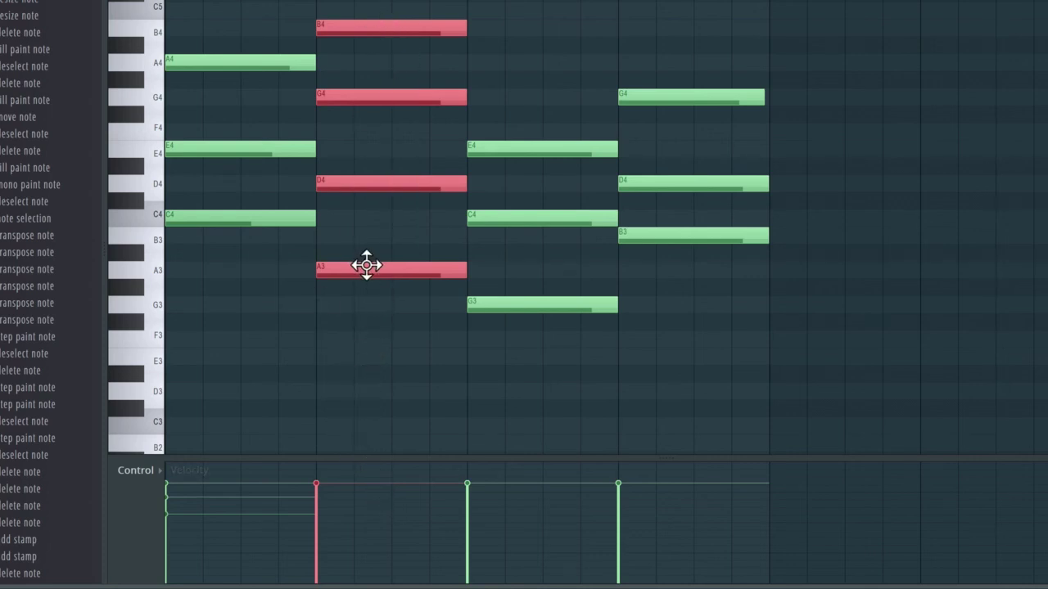
{"action": "scroll", "coordinate": [366, 264], "scroll_direction": "down", "scroll_amount": 6}
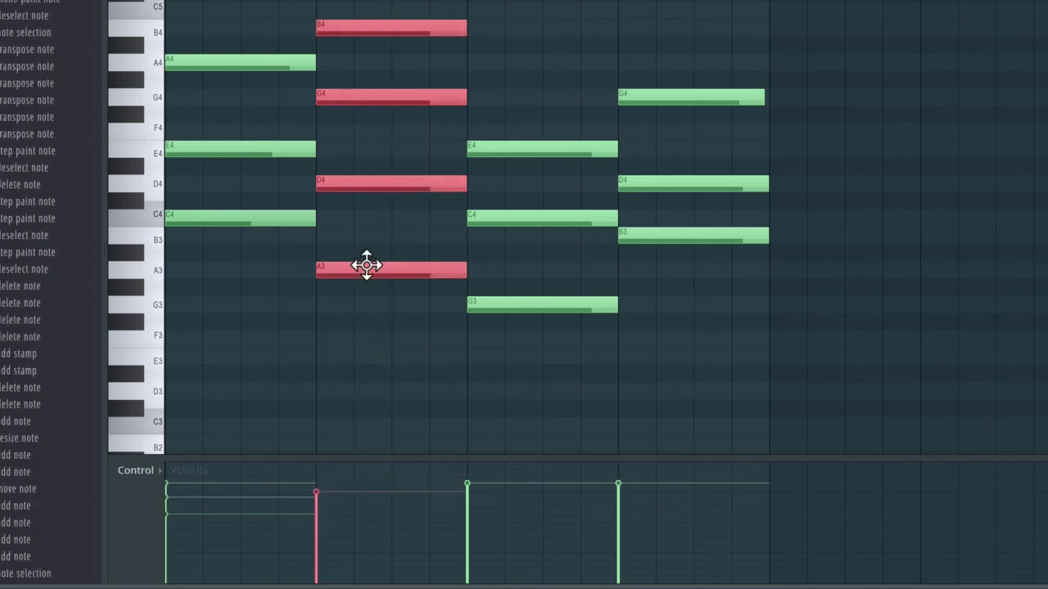
{"action": "scroll", "coordinate": [366, 265], "scroll_direction": "up", "scroll_amount": 2}
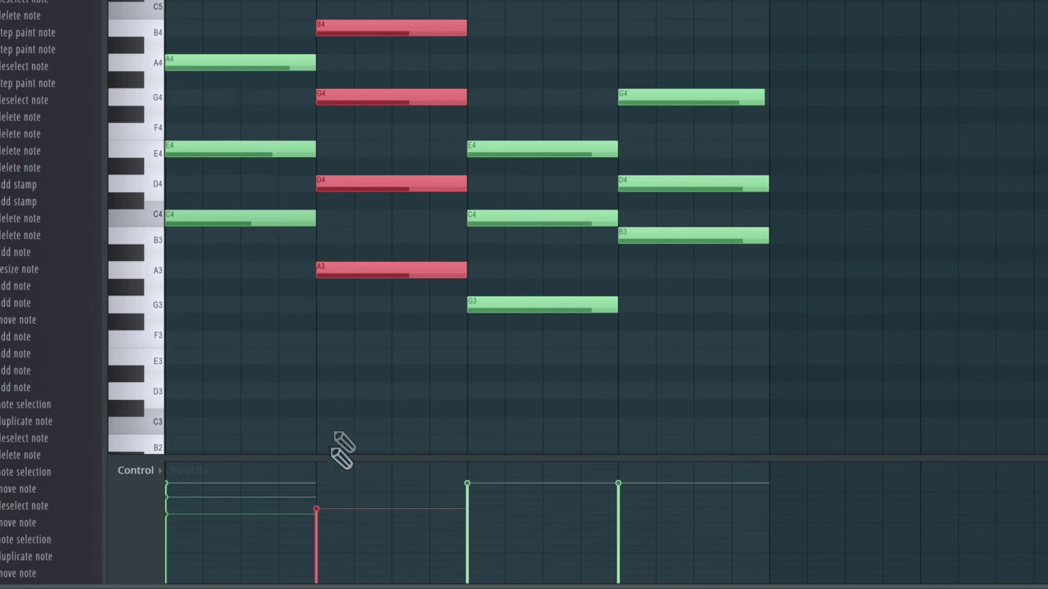
{"action": "left_click_drag", "start_coordinate": [168, 562], "coordinate": [318, 546]}
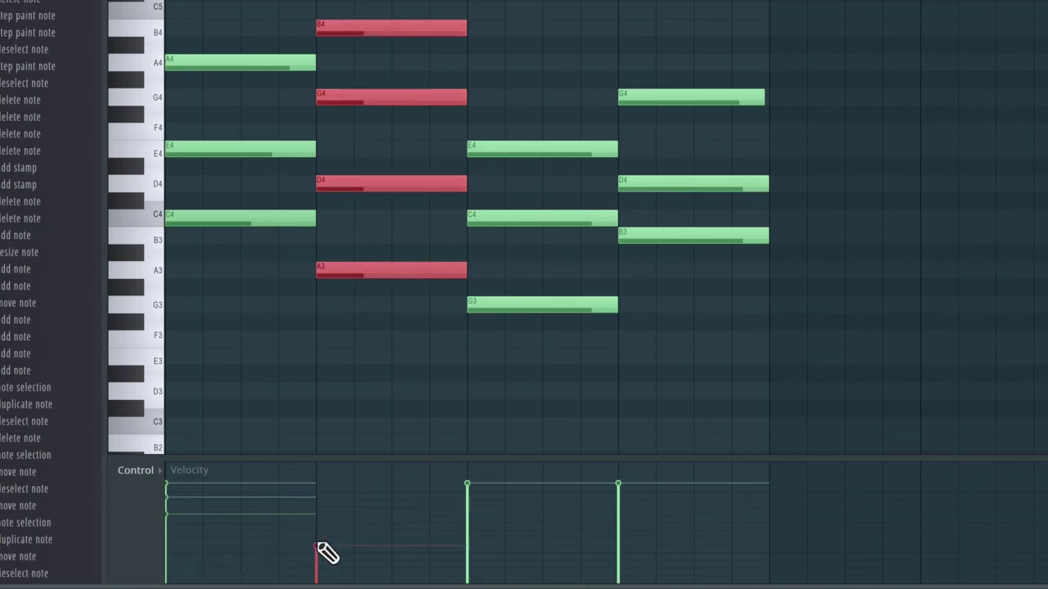
{"action": "left_click_drag", "start_coordinate": [326, 553], "coordinate": [342, 494]}
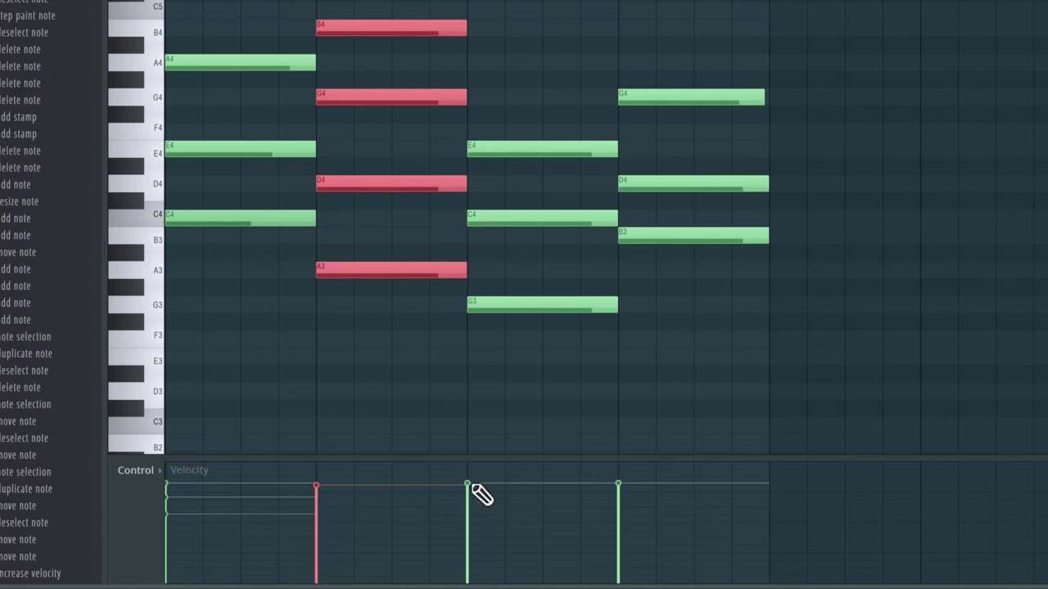
Step: With no notes selected, lower the third chord's velocity to about half and the fourth chord's to about two thirds
{"action": "left_click_drag", "start_coordinate": [474, 485], "coordinate": [469, 489]}
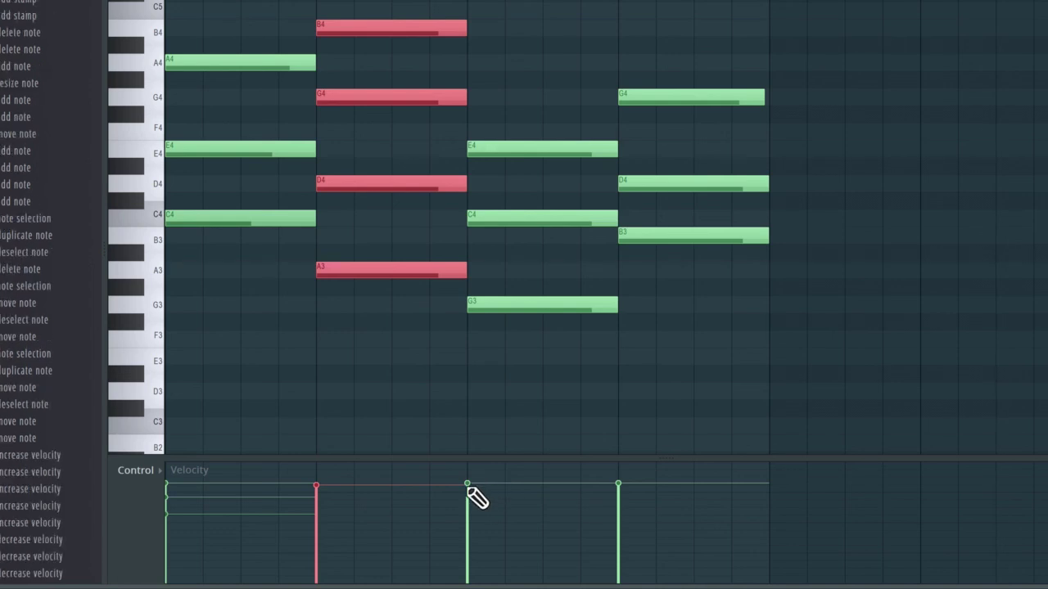
{"action": "key", "text": "ctrl+d"}
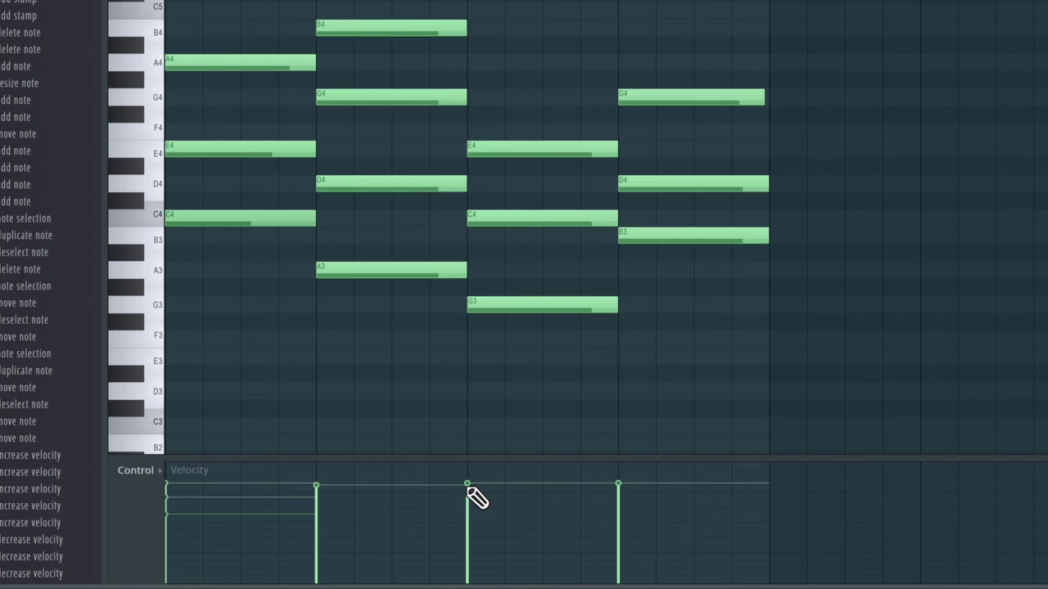
{"action": "left_click_drag", "start_coordinate": [468, 489], "coordinate": [468, 521]}
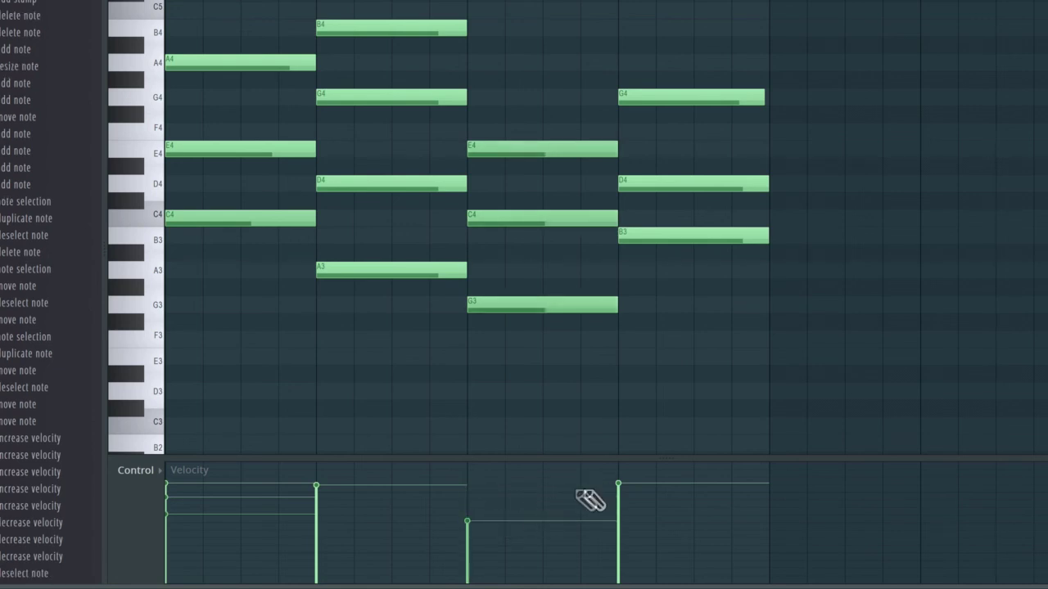
{"action": "left_click", "coordinate": [619, 486]}
{"action": "left_click_drag", "start_coordinate": [618, 486], "coordinate": [618, 503]}
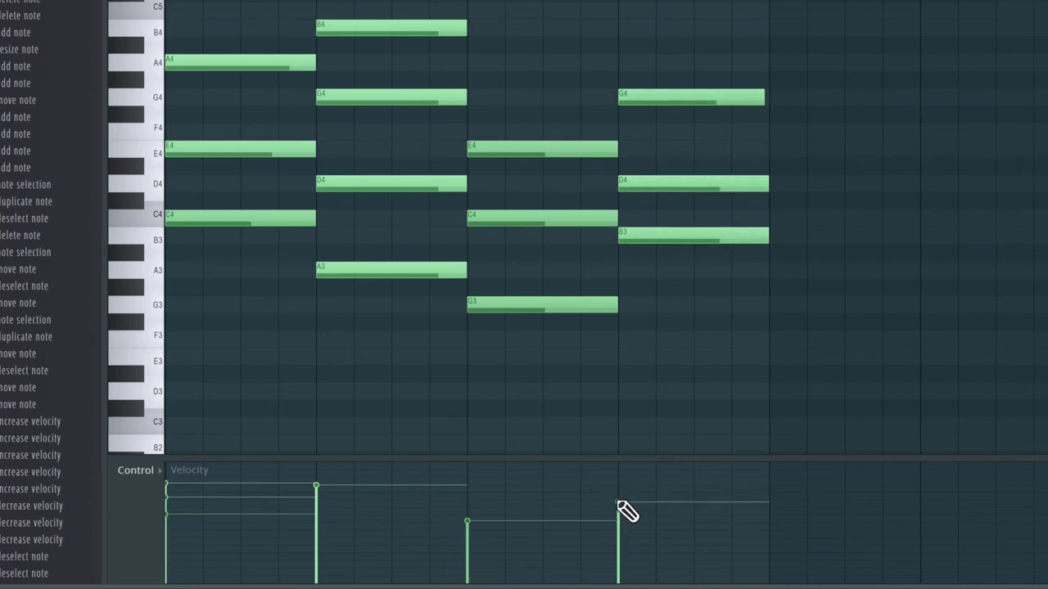
Step: Select only the D4 note of the fourth chord and lower its velocity below that of the chord's other notes
{"action": "left_click", "coordinate": [666, 185]}
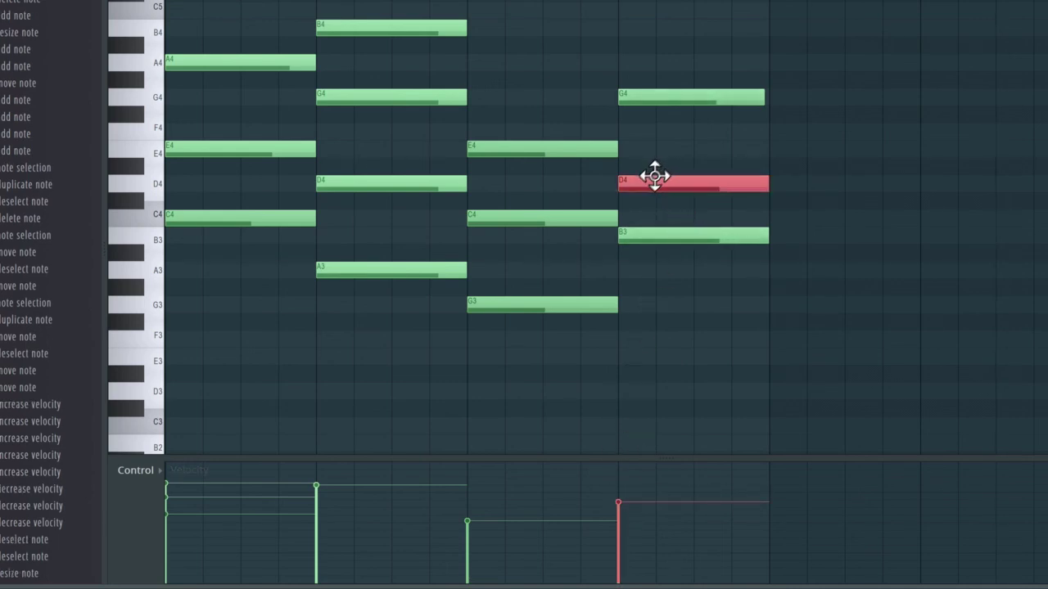
{"action": "scroll", "coordinate": [658, 177], "scroll_direction": "down", "scroll_amount": 4}
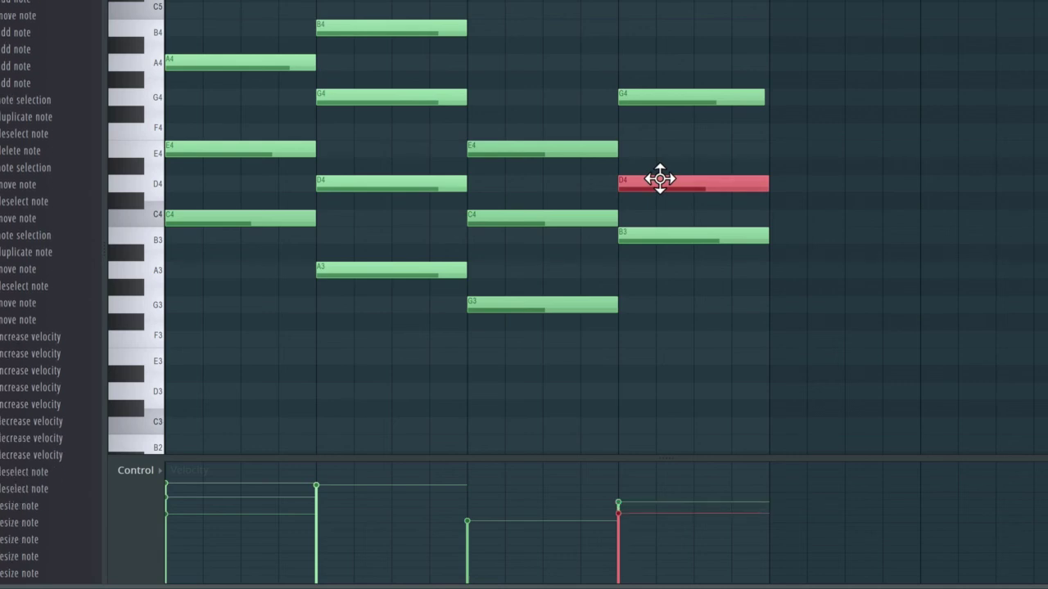